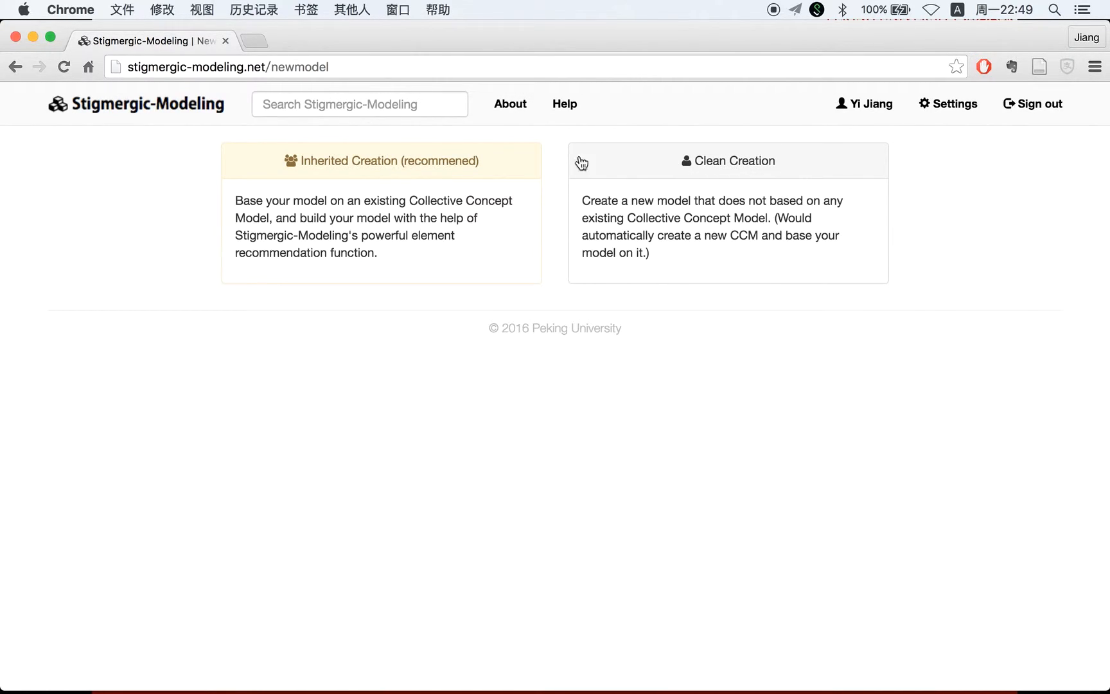
# Prepare an inherited model based on the Course Management System collective concept model.
pyautogui.click(320, 219)
pyautogui.click(329, 298)
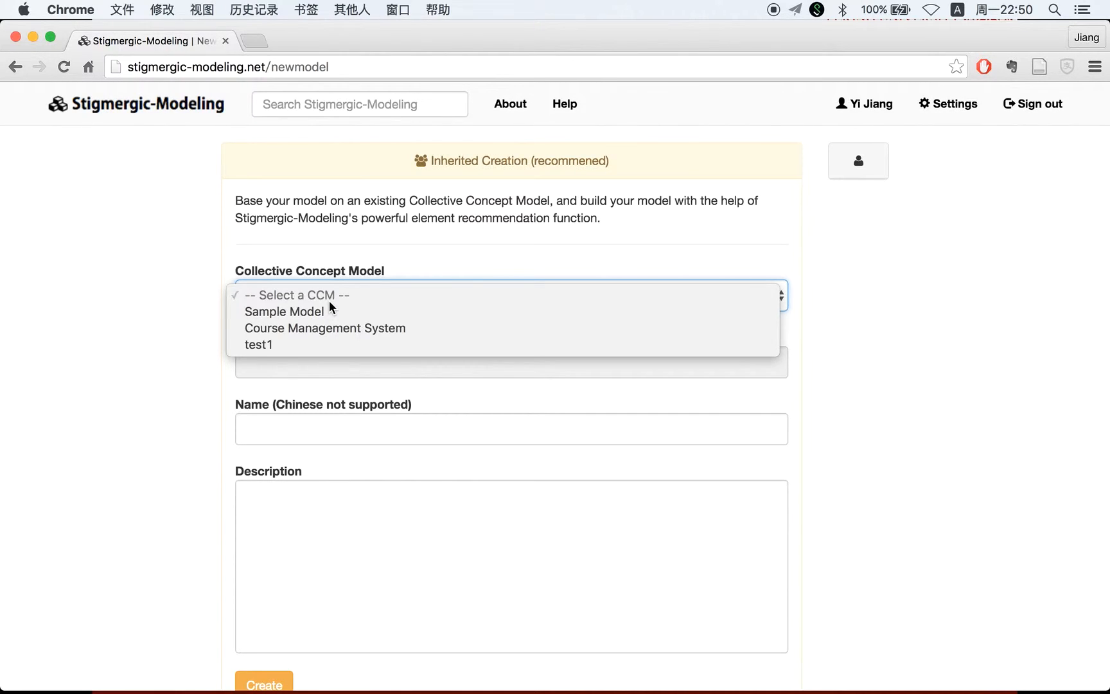
pyautogui.click(323, 310)
pyautogui.click(337, 295)
pyautogui.click(327, 312)
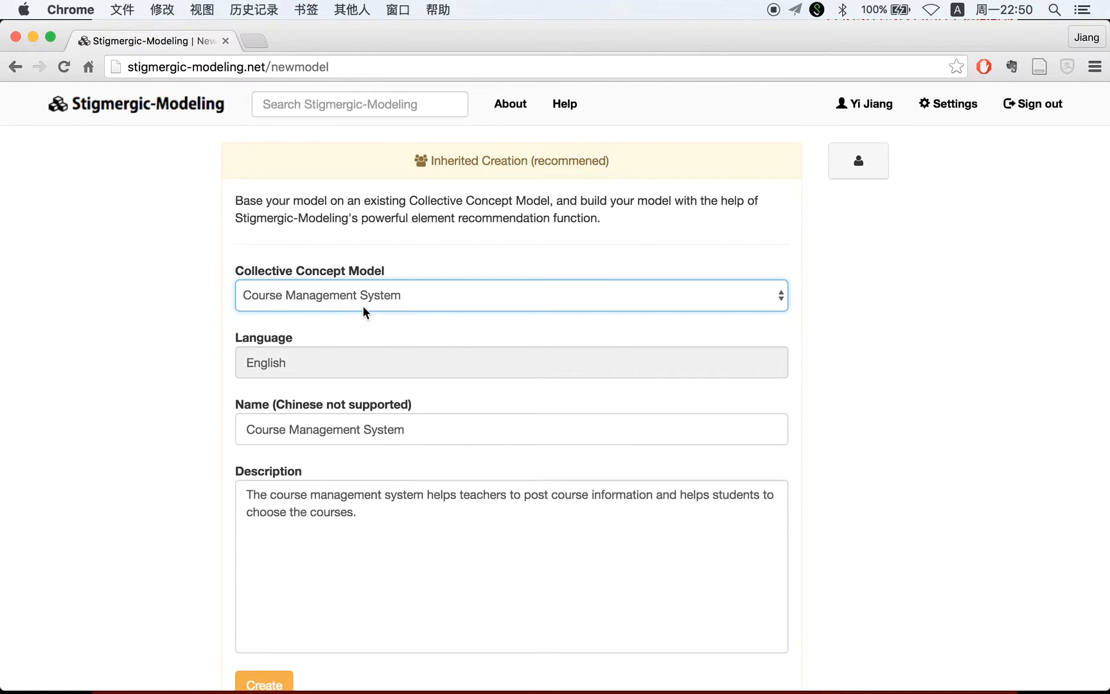
pyautogui.scroll(-3, 363, 305)
pyautogui.scroll(3, 363, 306)
# Open the existing Course Management System model's workspace and add a class with the suggested name Course.
pyautogui.click(178, 118)
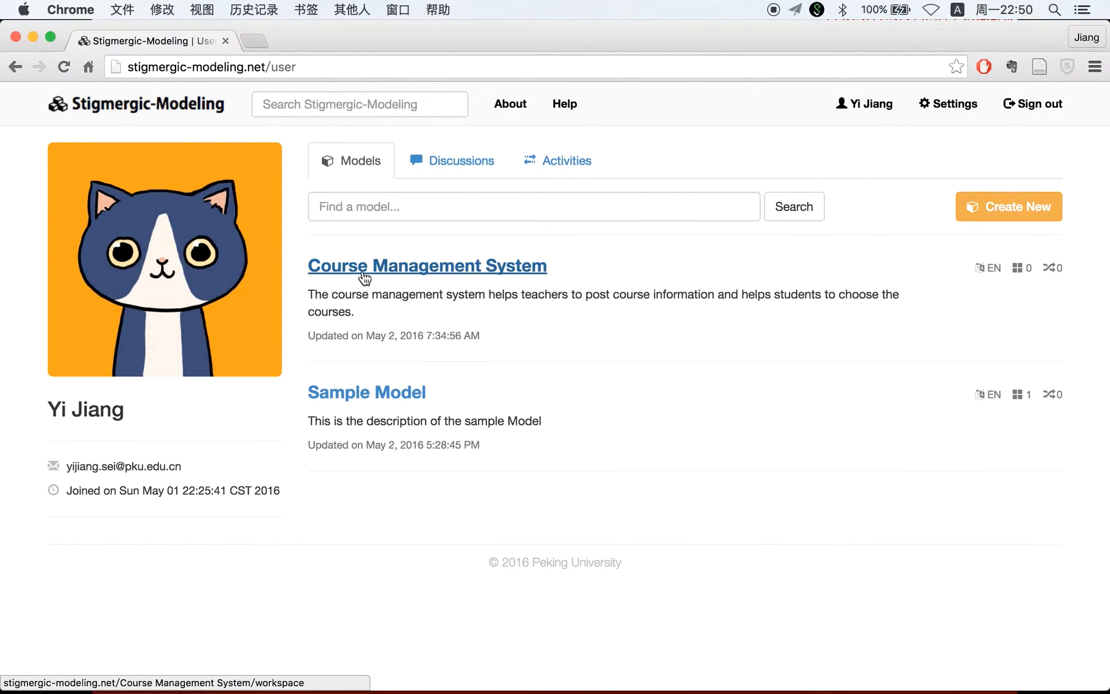
pyautogui.click(411, 268)
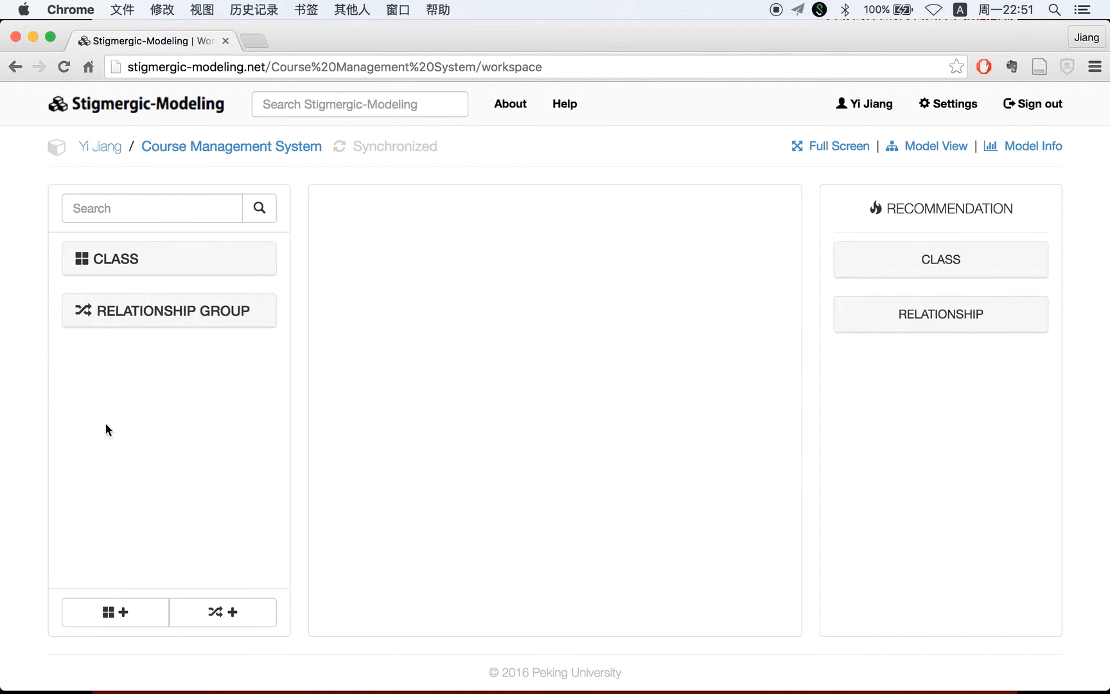
pyautogui.click(126, 619)
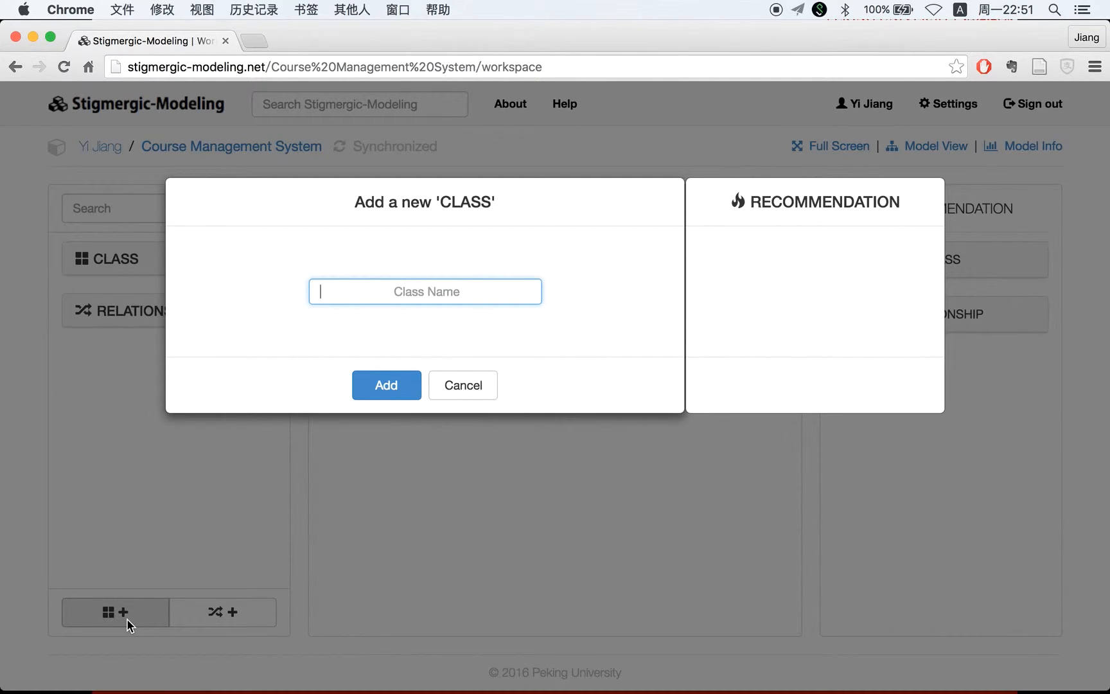
pyautogui.write('co')
pyautogui.press('BackSpace')
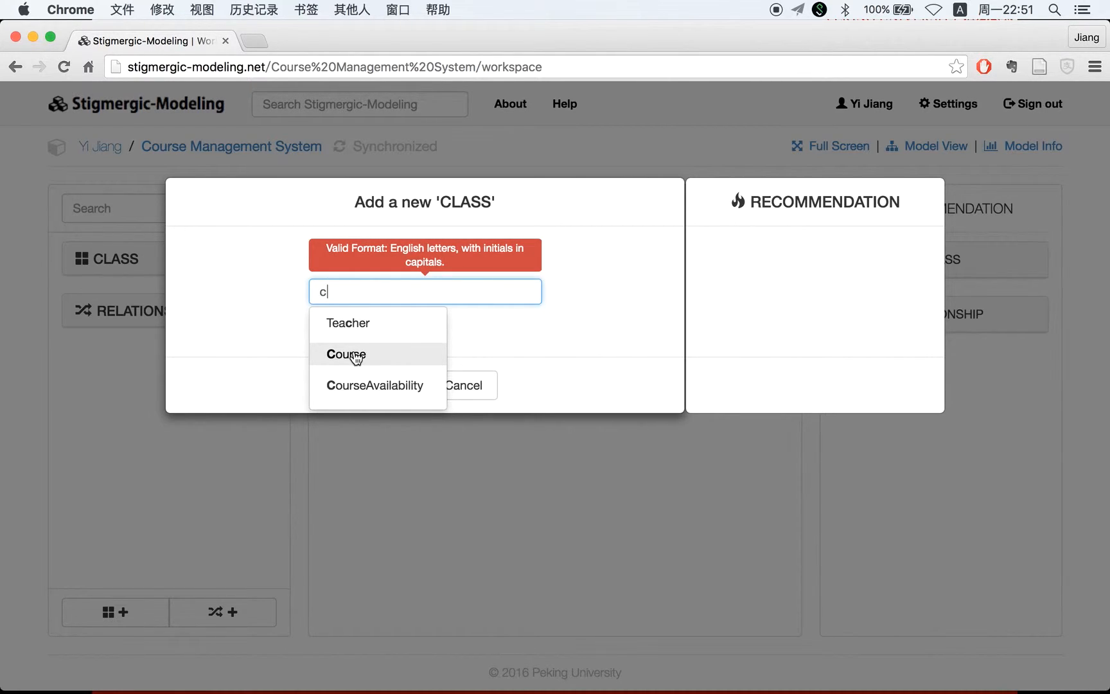
pyautogui.write('o')
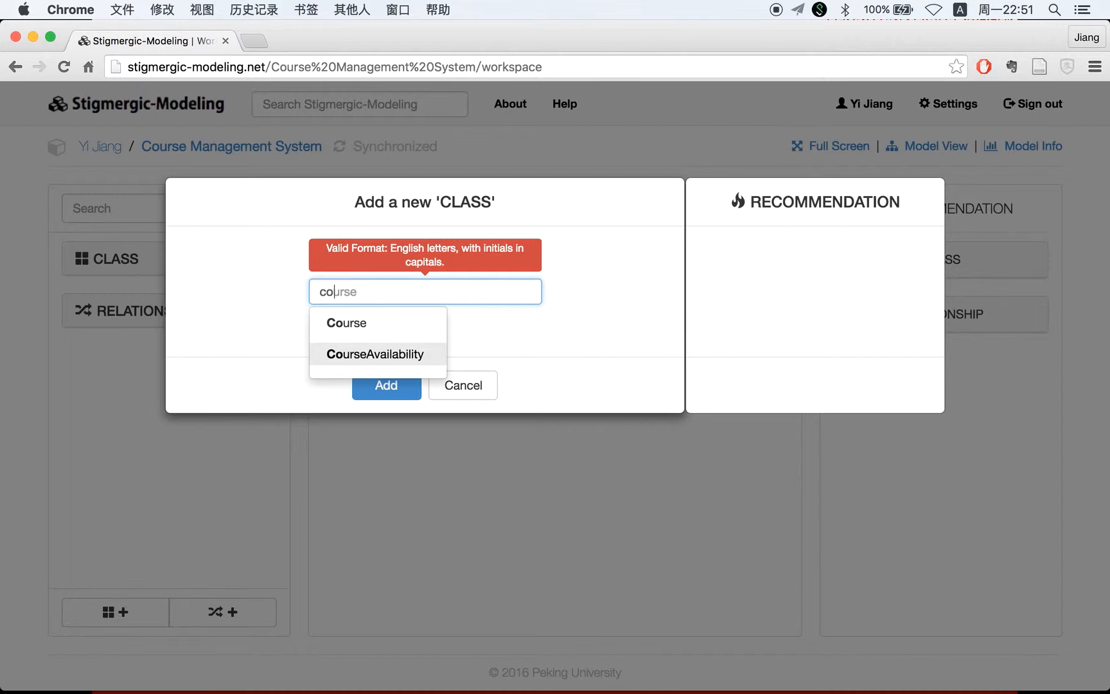
pyautogui.click(405, 324)
pyautogui.moveTo(796, 290)
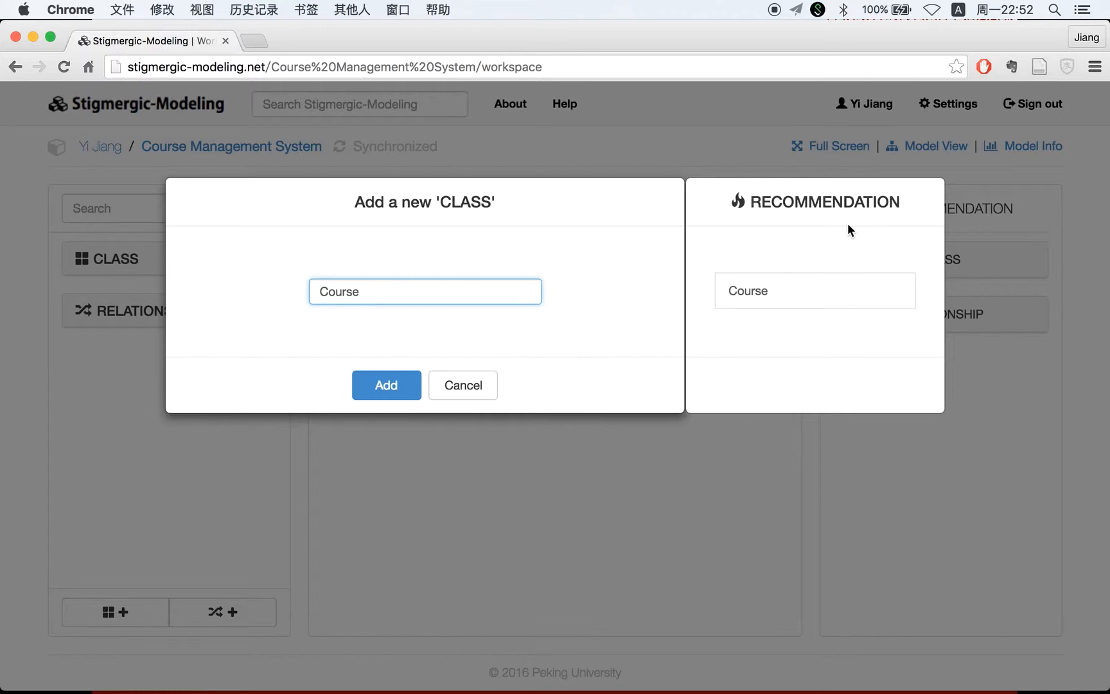
pyautogui.moveTo(748, 293)
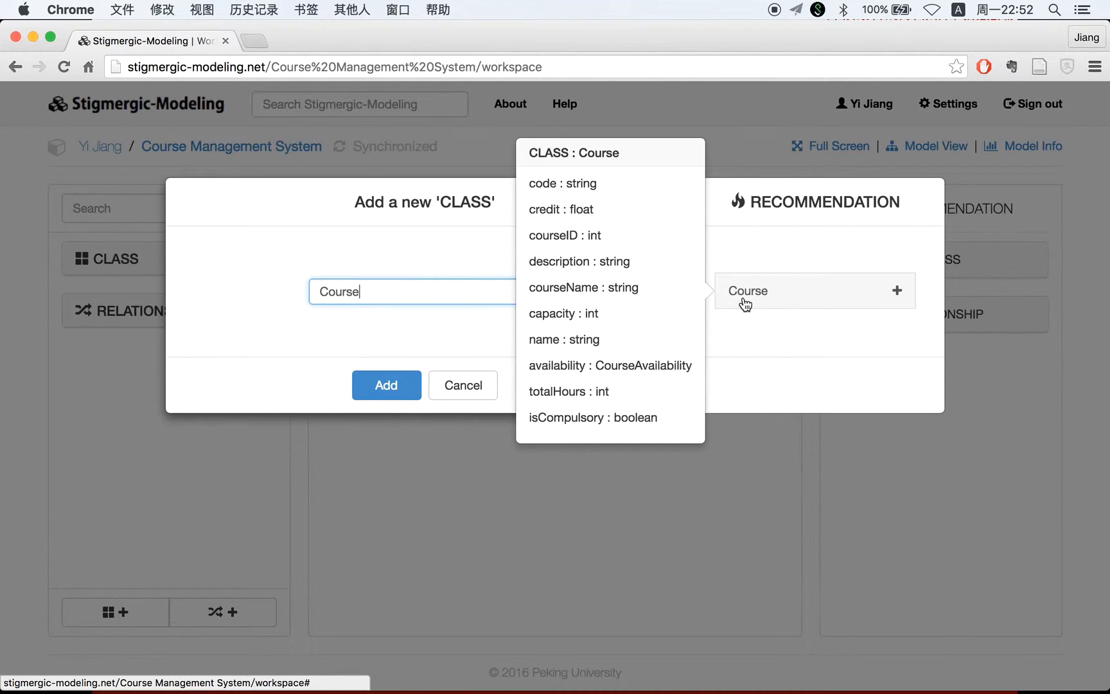
pyautogui.click(746, 304)
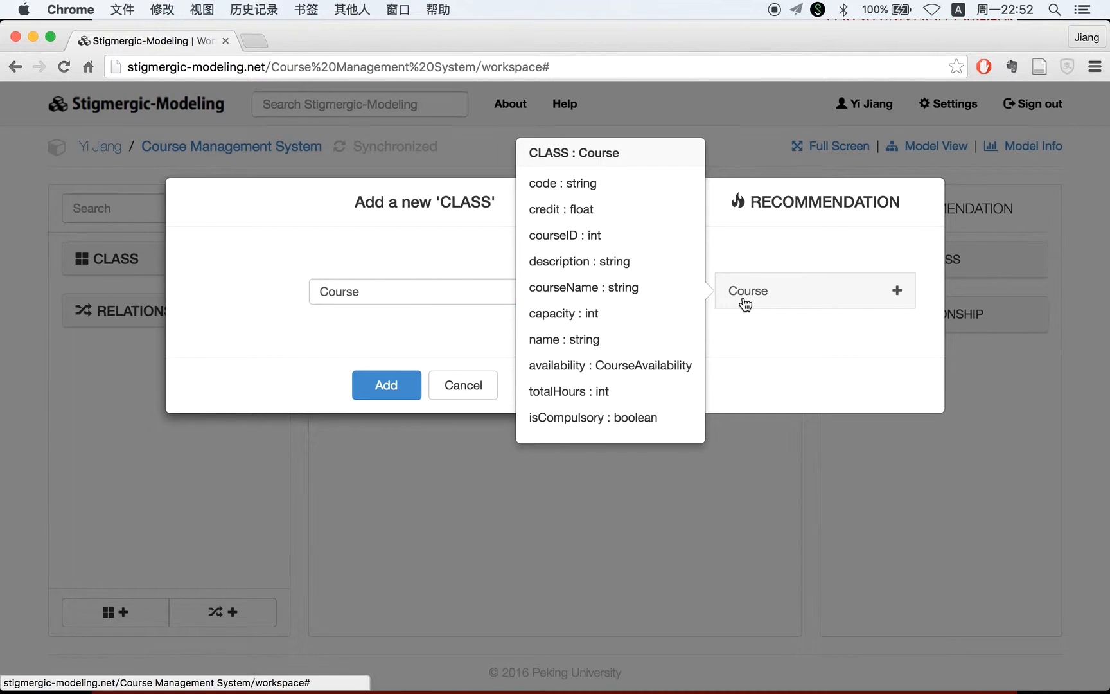
pyautogui.moveTo(766, 300)
pyautogui.click(376, 394)
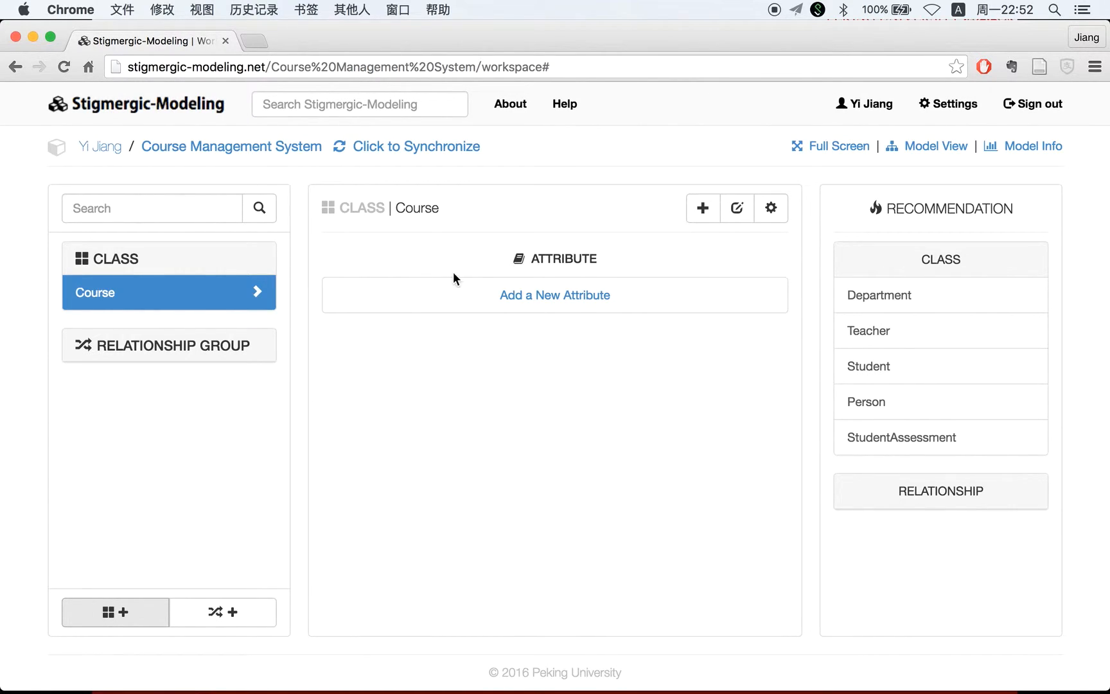
# Define a new attribute for the Course class using the recommended courseID attribute of type int.
pyautogui.click(517, 297)
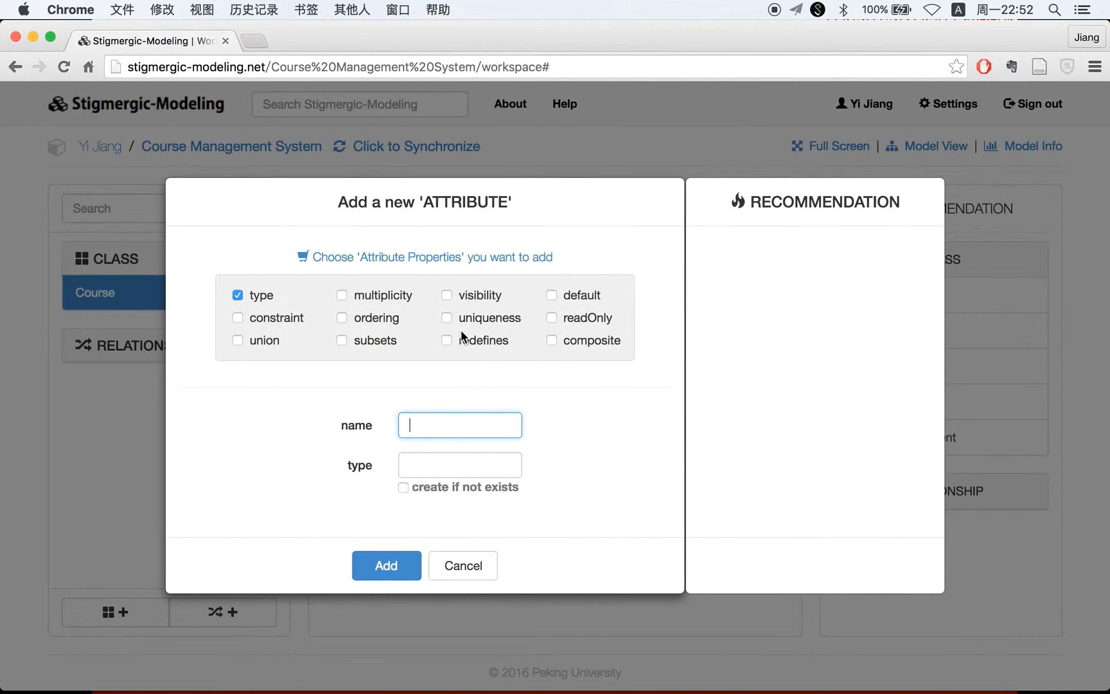
pyautogui.write('id')
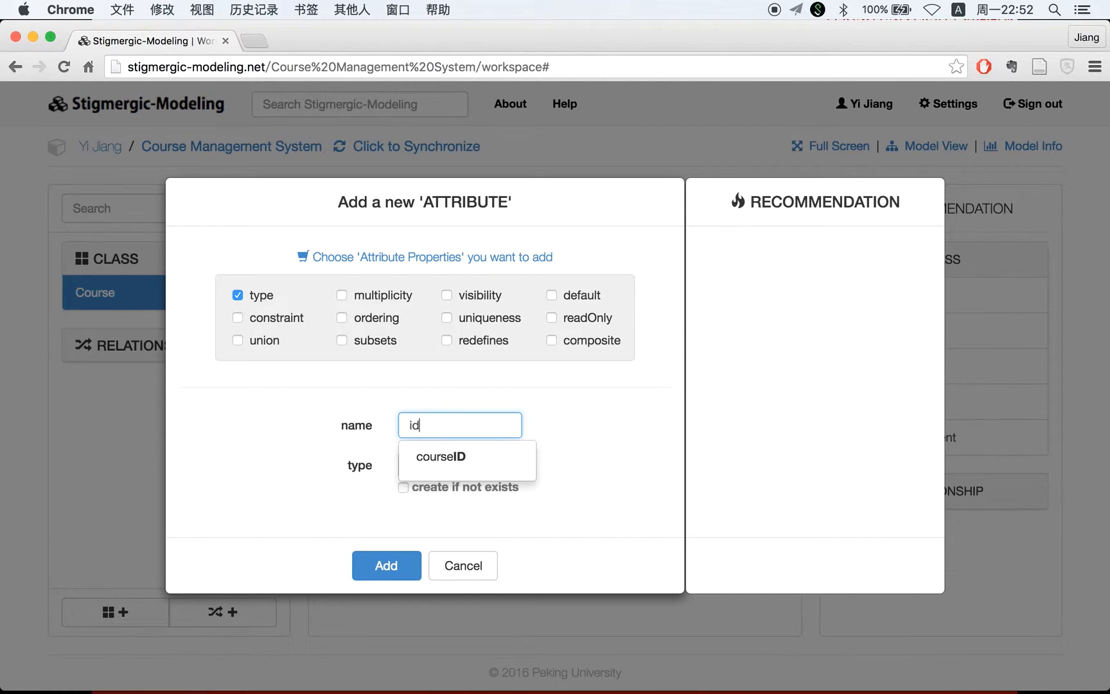
pyautogui.click(447, 459)
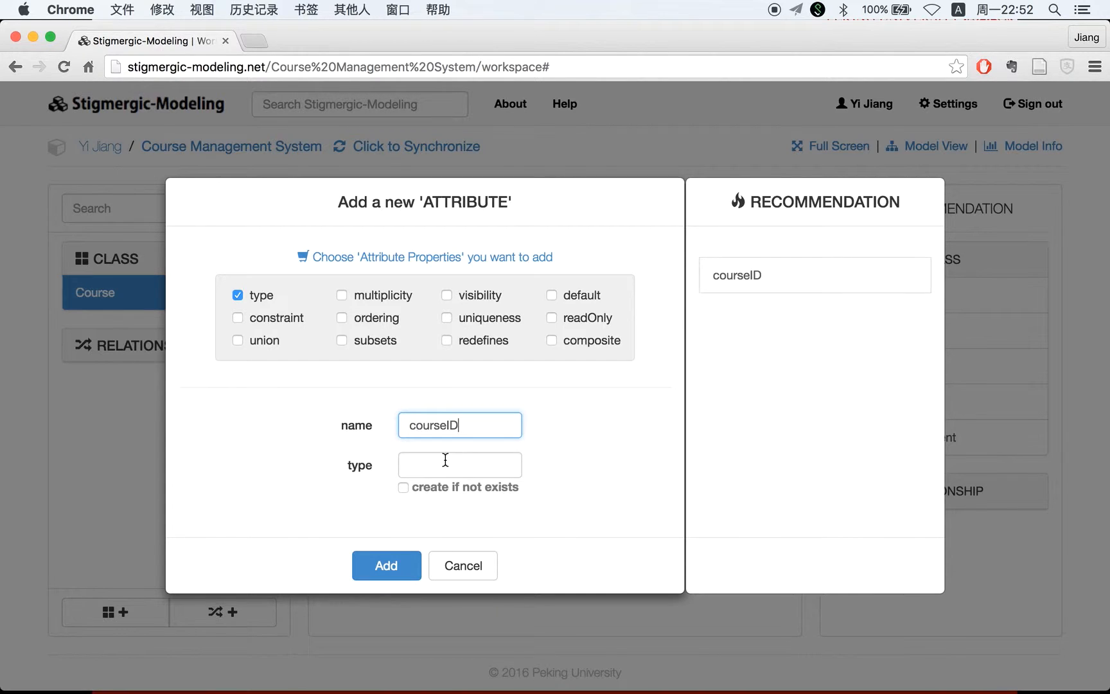
pyautogui.moveTo(889, 275)
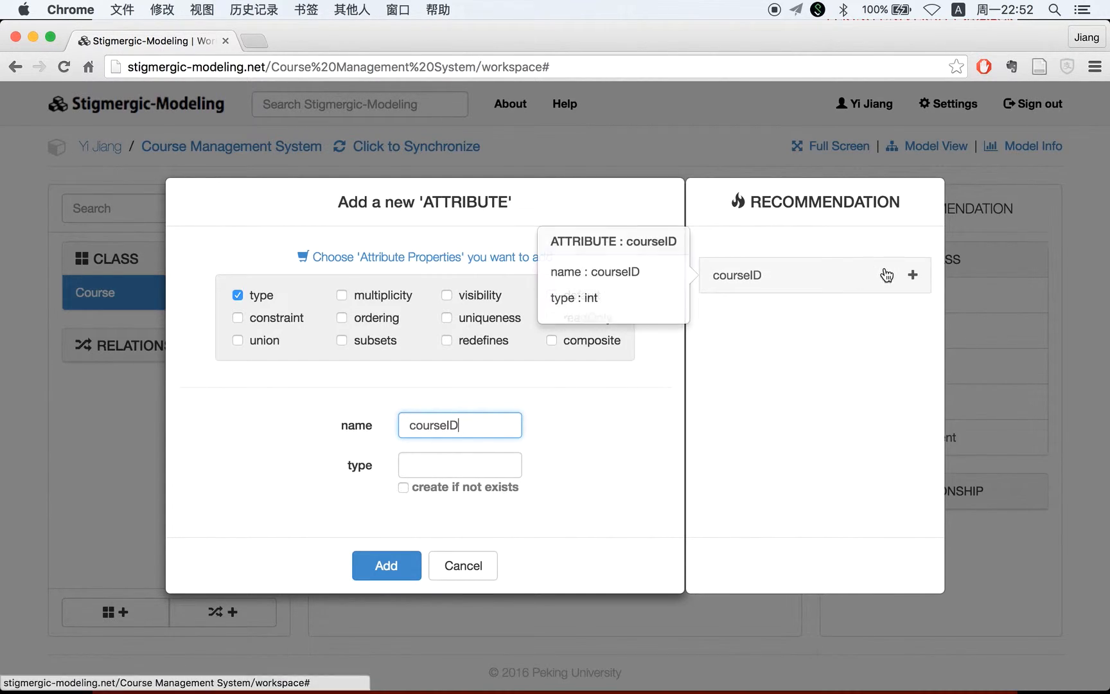
pyautogui.click(780, 284)
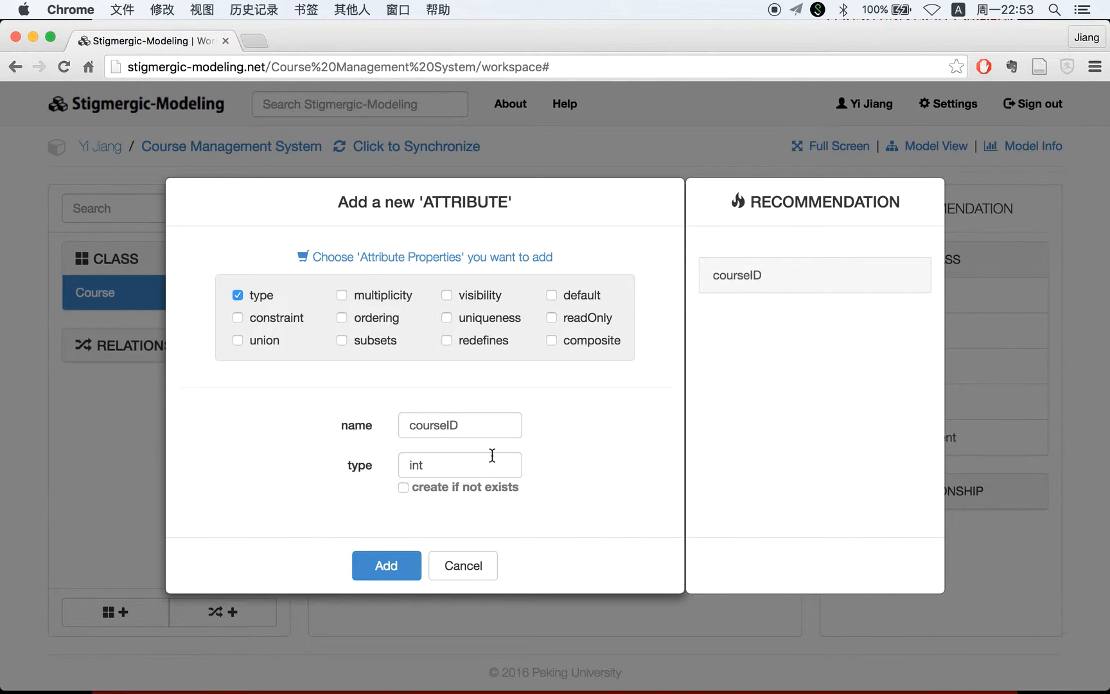
pyautogui.click(343, 296)
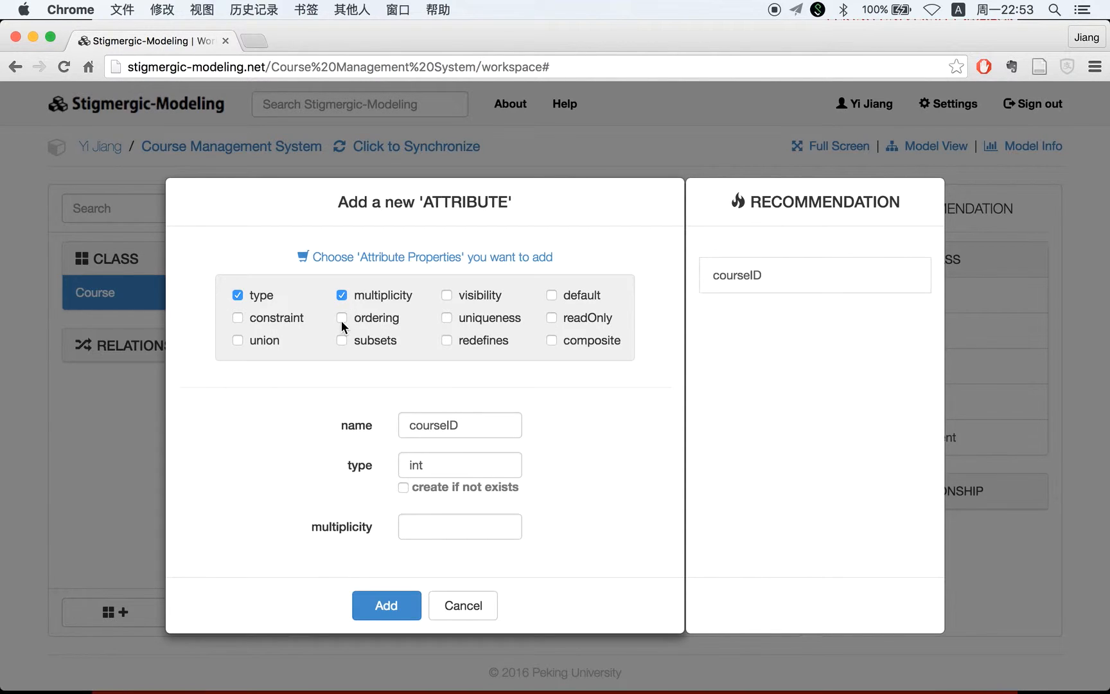
pyautogui.click(342, 318)
pyautogui.click(343, 318)
pyautogui.click(343, 294)
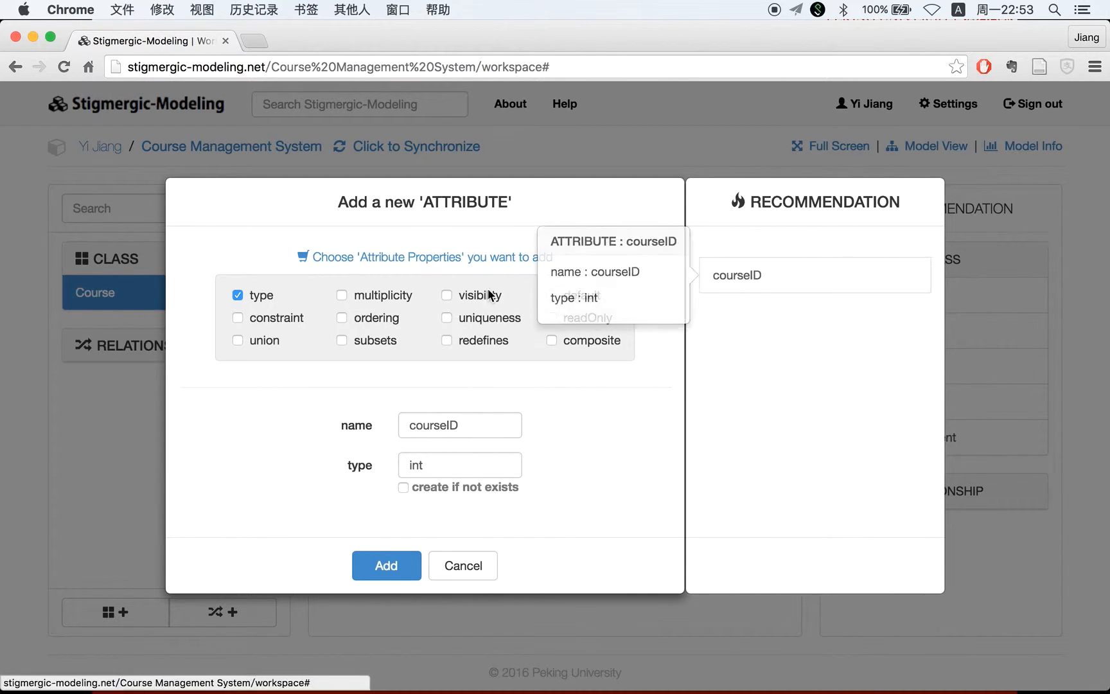
pyautogui.click(447, 294)
pyautogui.click(446, 295)
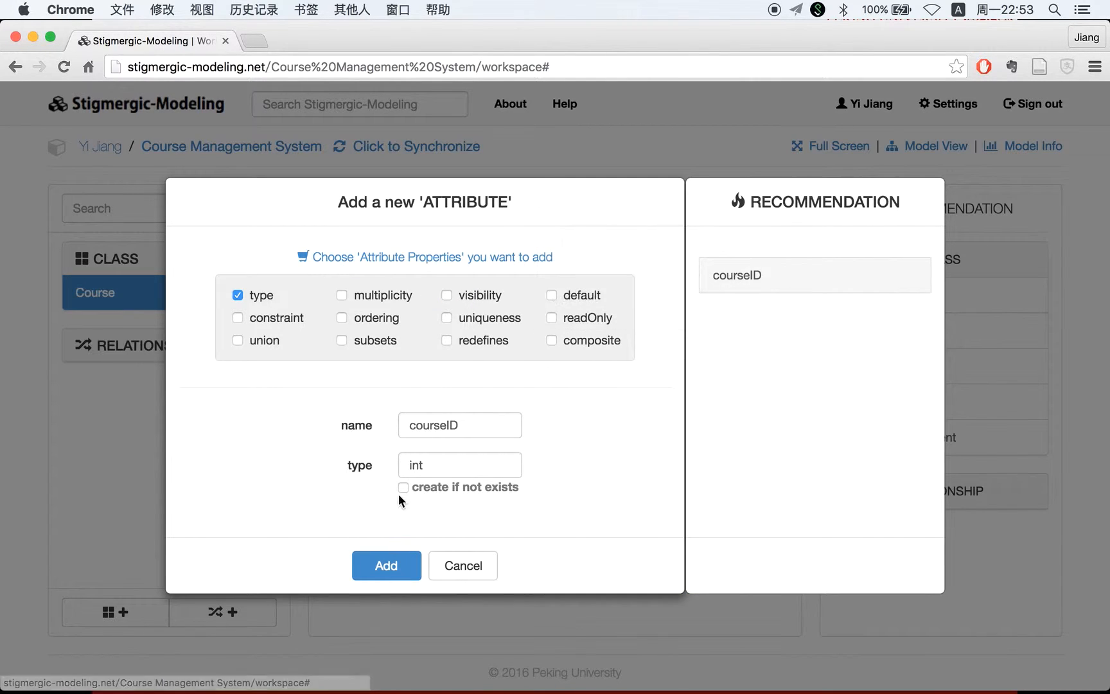
# Add the defined courseID attribute to the Course class and start another new attribute.
pyautogui.click(379, 567)
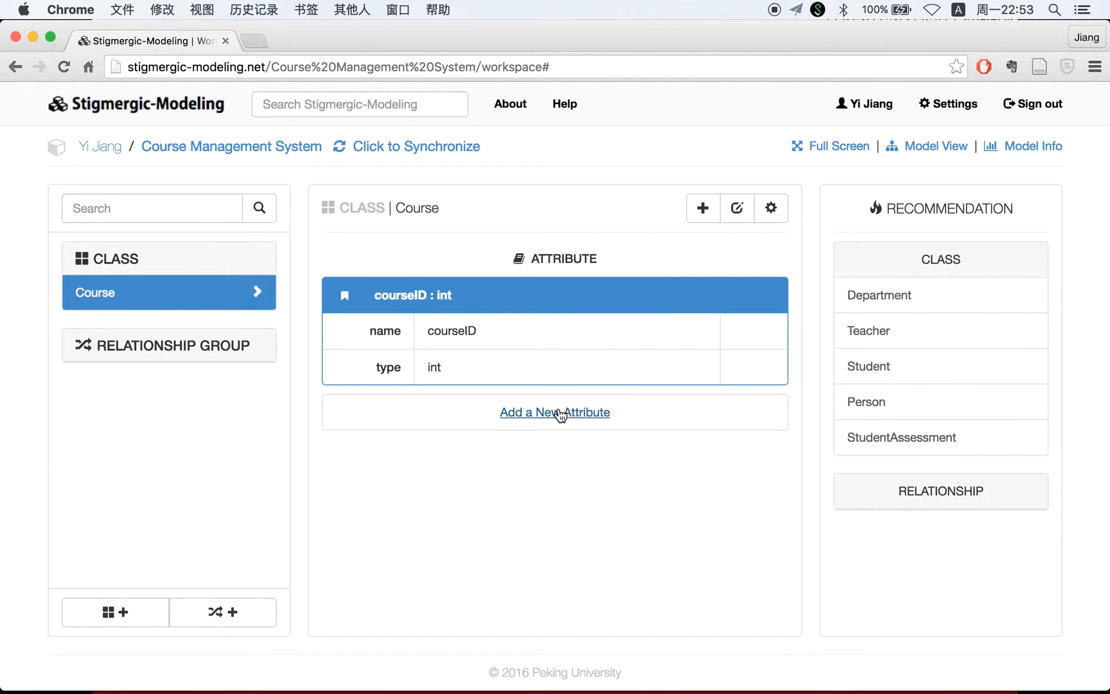
pyautogui.click(560, 414)
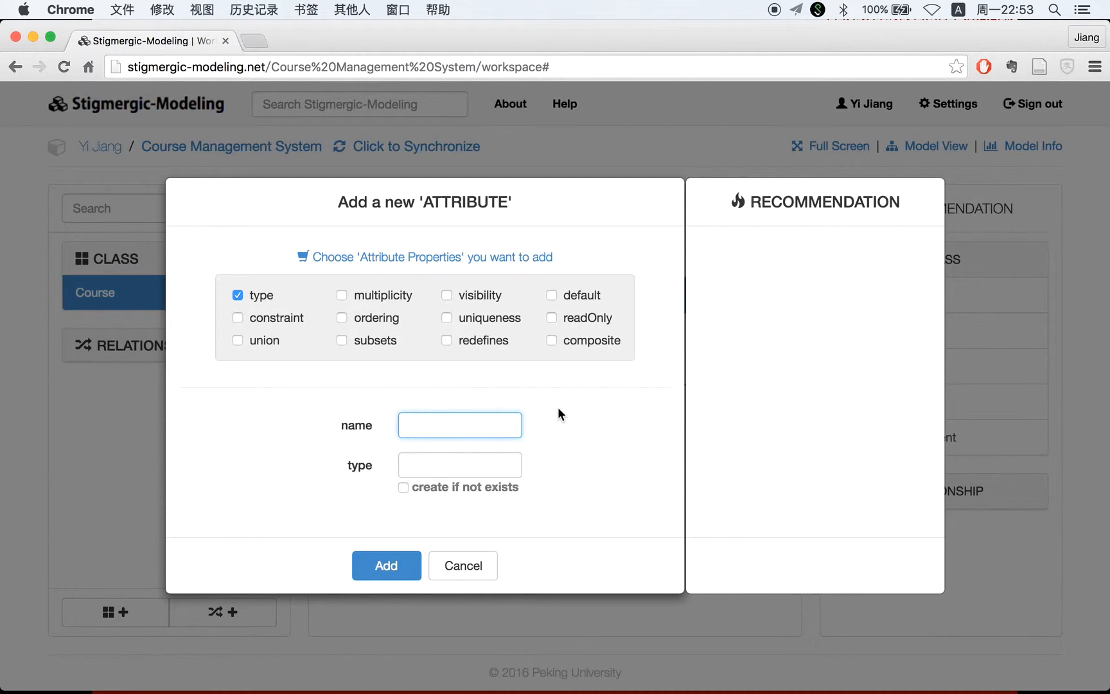
pyautogui.write('s')
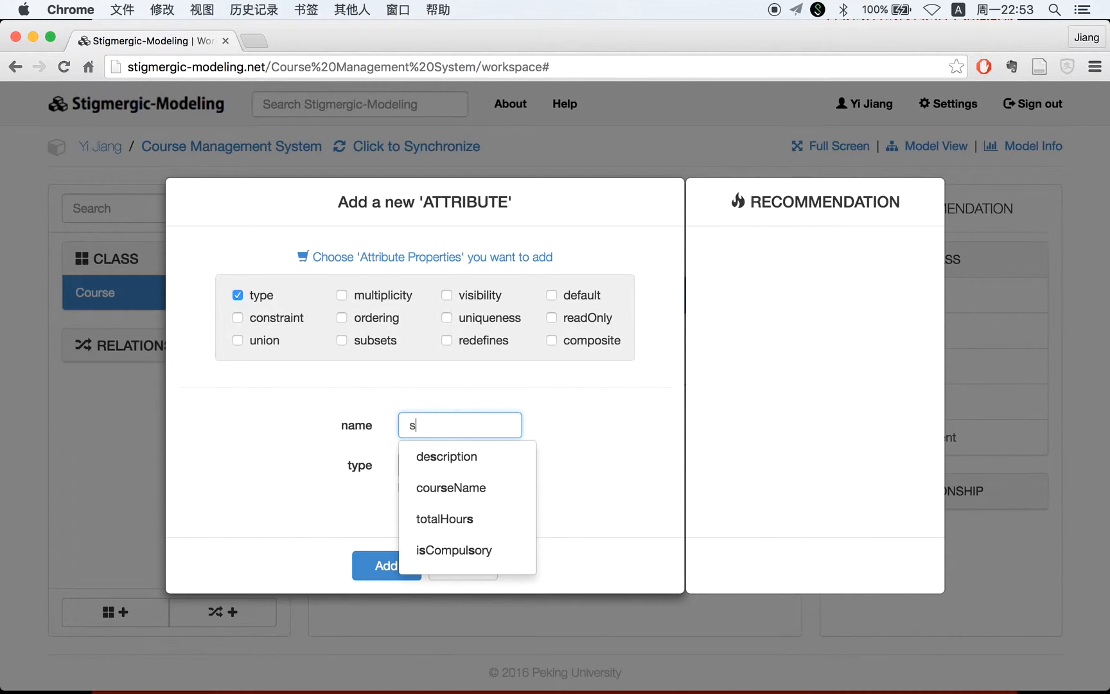
pyautogui.write('tar')
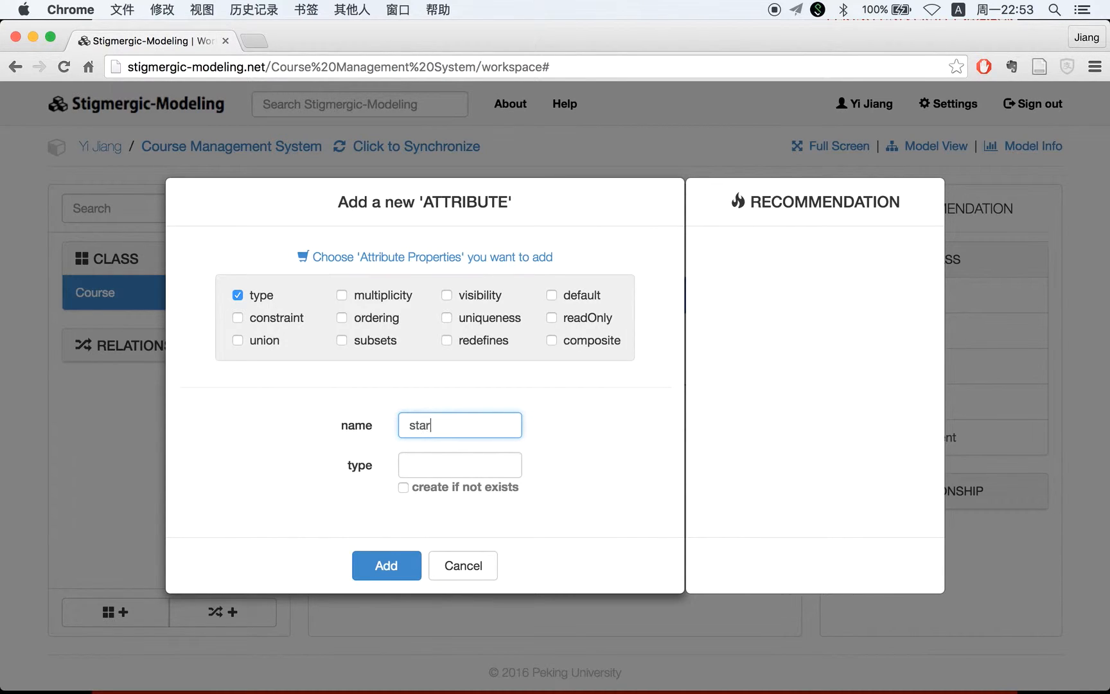
pyautogui.press('BackSpace')
pyautogui.press('BackSpace')
pyautogui.press('BackSpace')
pyautogui.press('BackSpace')
pyautogui.write('time')
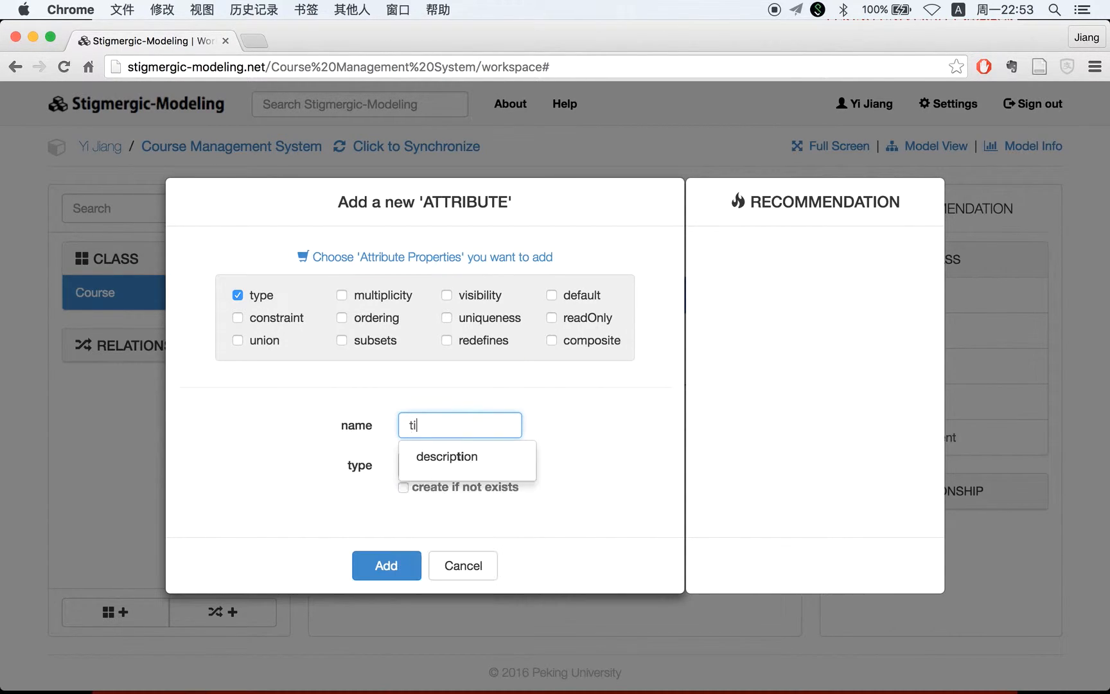
pyautogui.press('BackSpace')
pyautogui.press('BackSpace')
pyautogui.press('BackSpace')
pyautogui.press('BackSpace')
pyautogui.write('date')
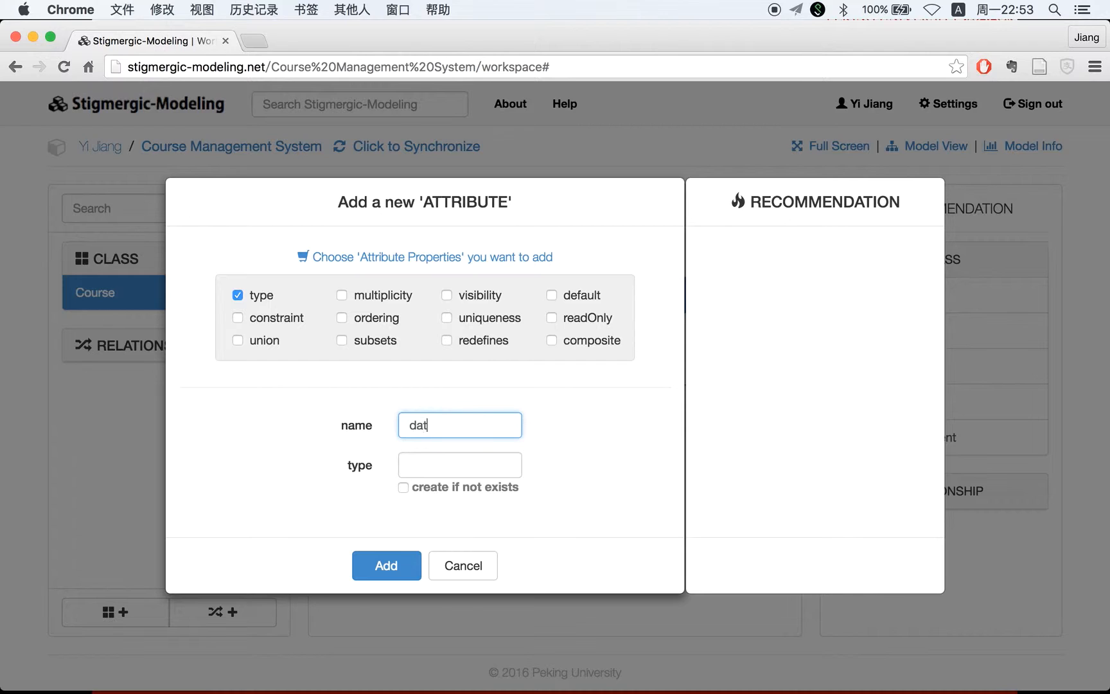
pyautogui.press('BackSpace')
pyautogui.press('BackSpace')
pyautogui.press('BackSpace')
pyautogui.press('BackSpace')
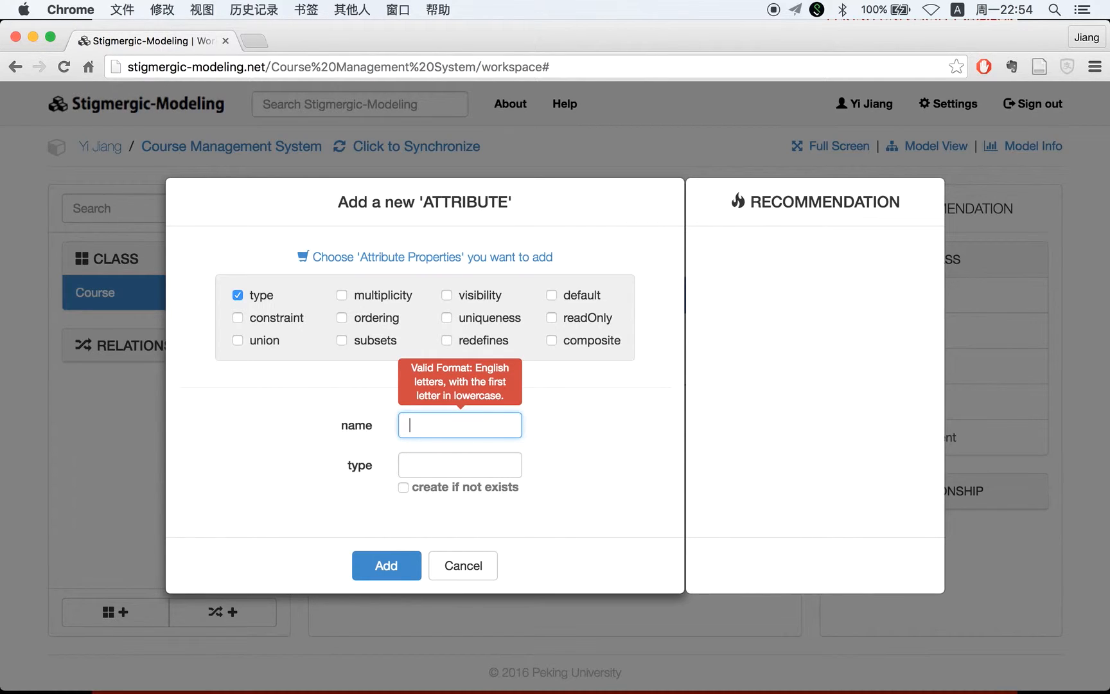
# Name the new attribute of the Course class startDate.
pyautogui.write('st')
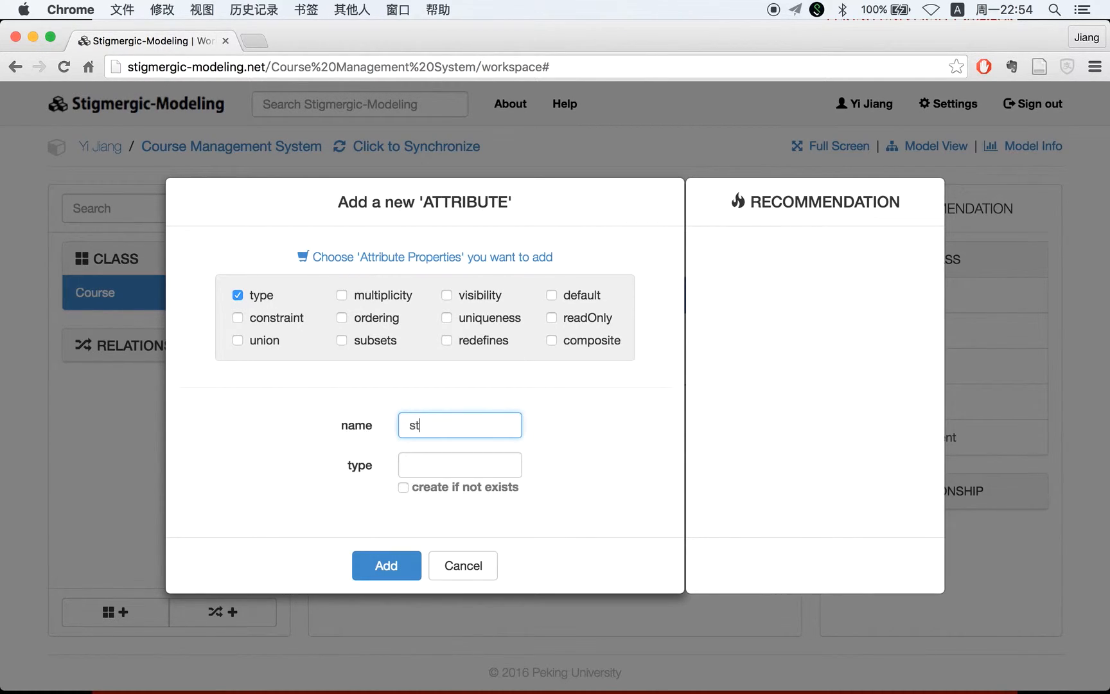
pyautogui.write('artDate')
pyautogui.click(469, 460)
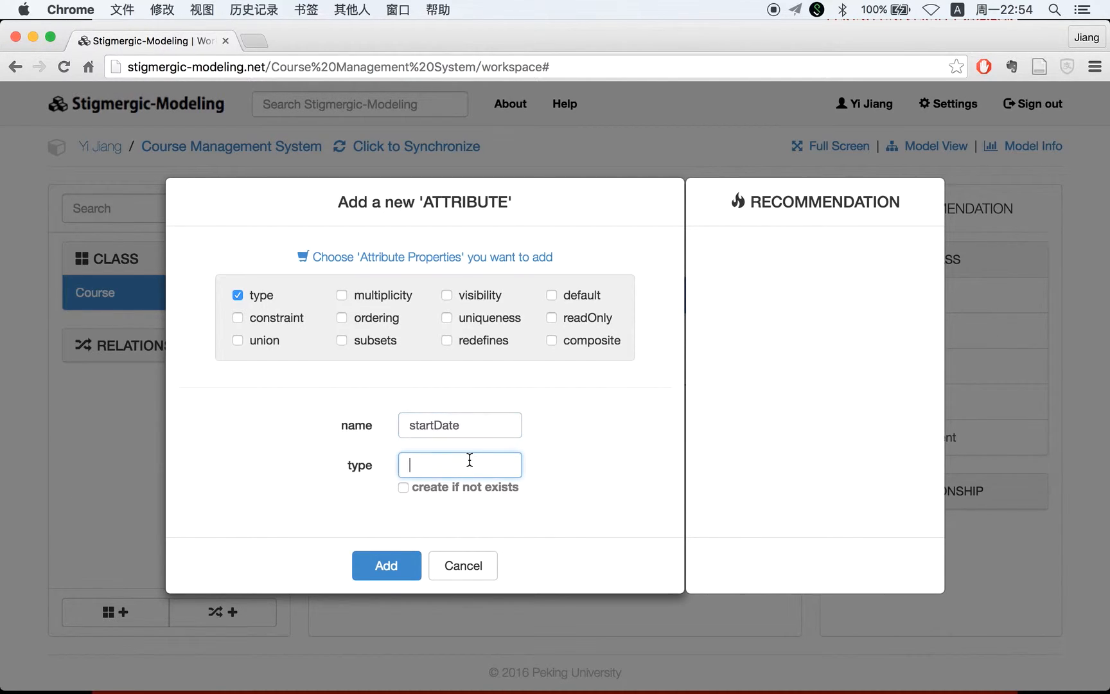
pyautogui.doubleClick(443, 429)
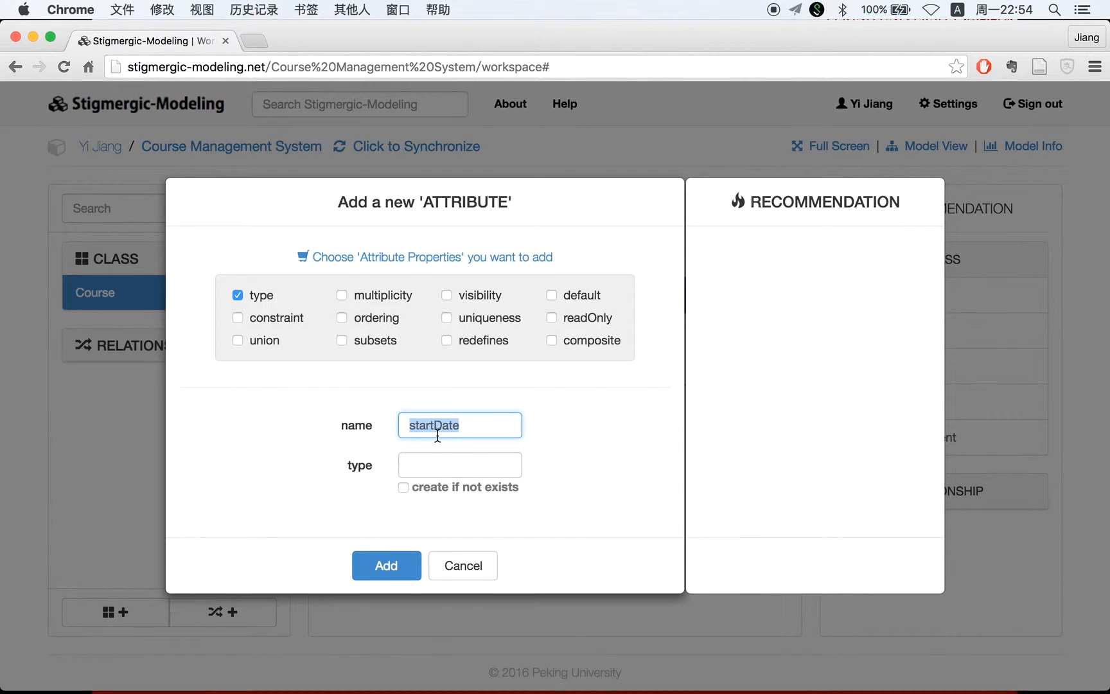
pyautogui.click(443, 426)
pyautogui.click(596, 436)
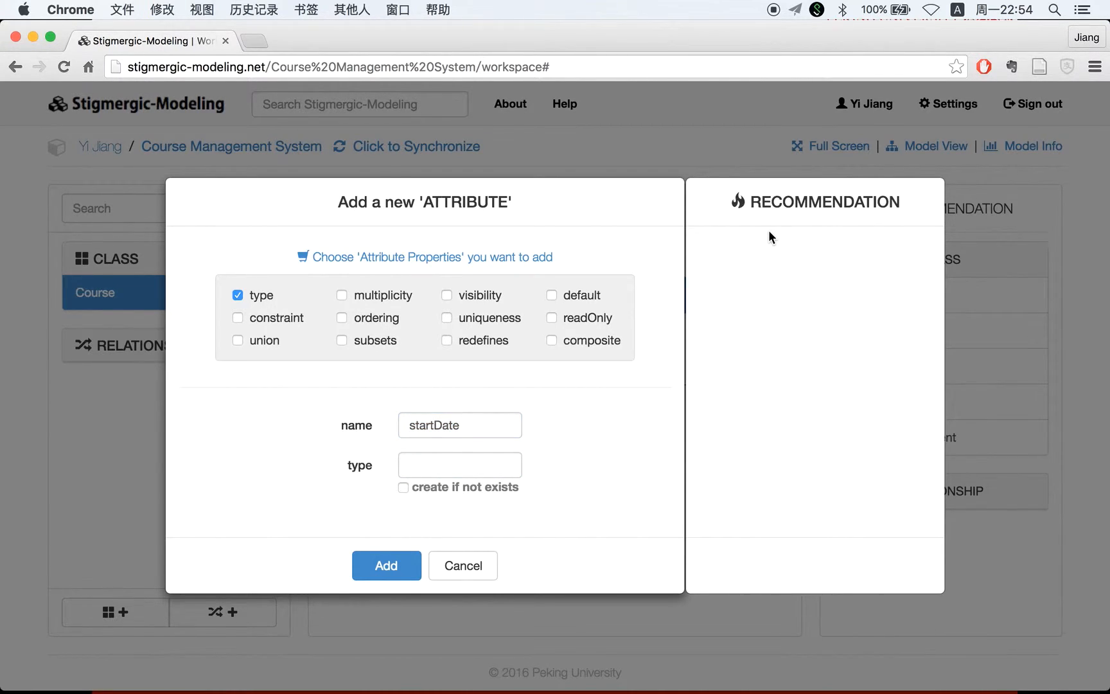
# Set the startDate attribute's type to Date, enable creating the type if it does not exist, and add the attribute.
pyautogui.click(469, 461)
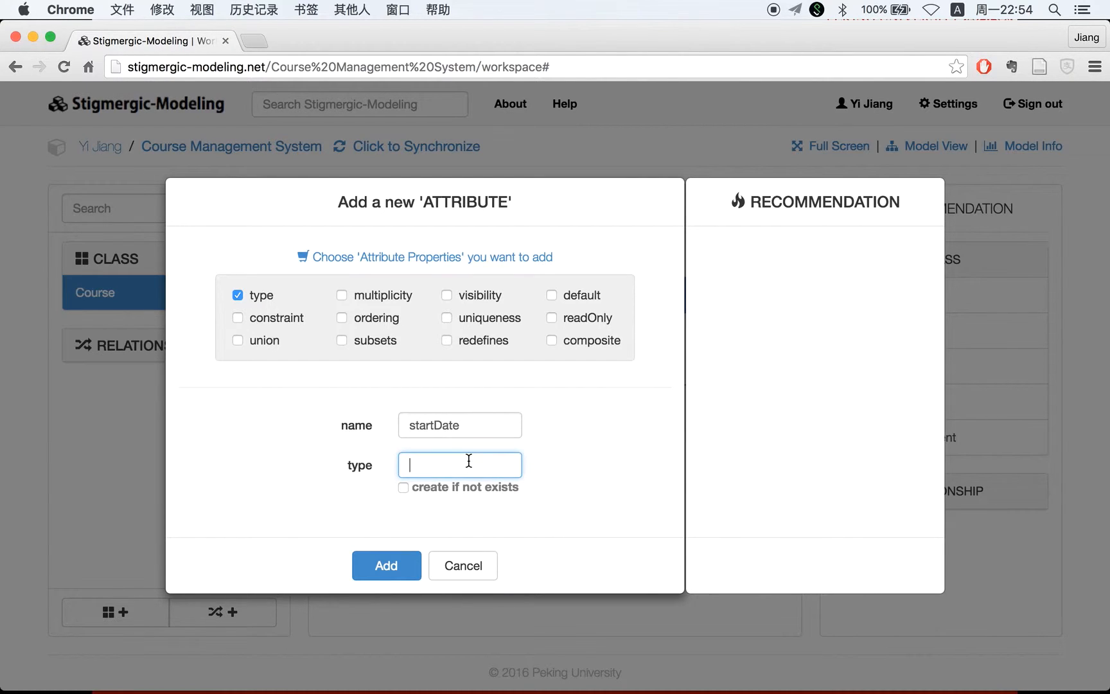
pyautogui.write('Date')
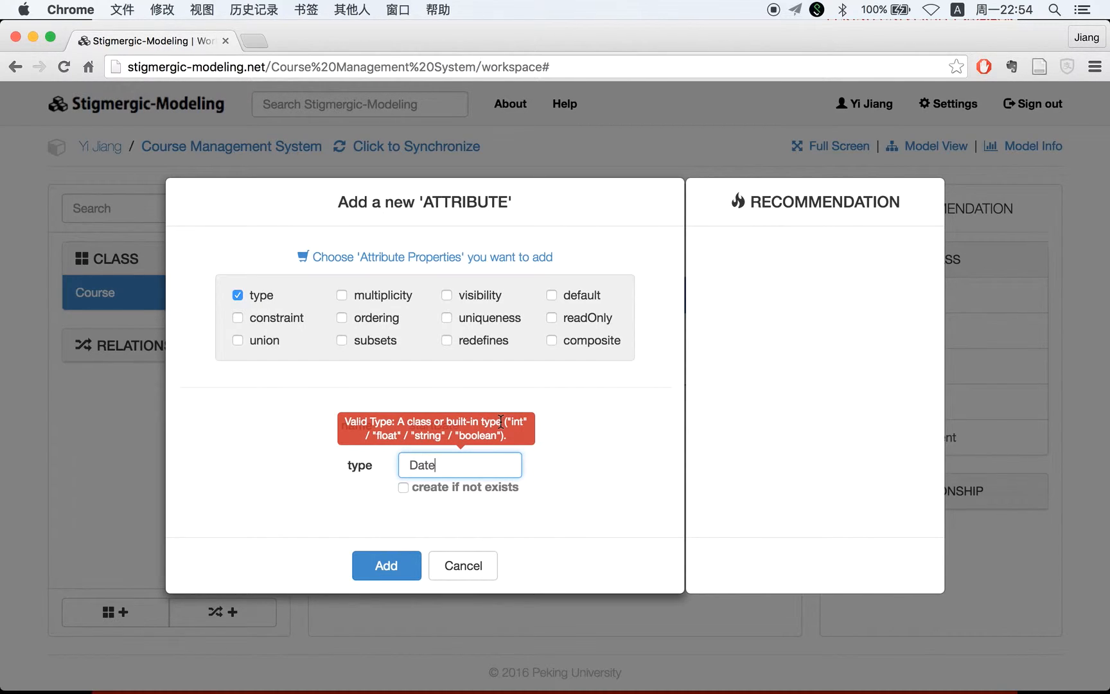
pyautogui.click(403, 487)
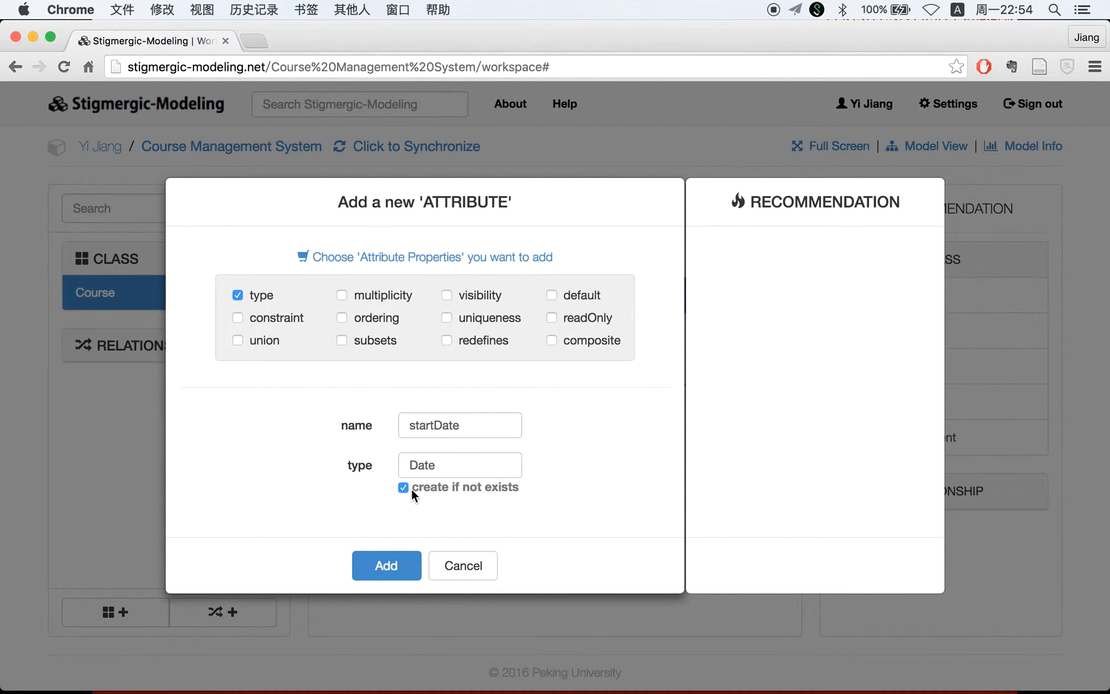
pyautogui.click(388, 565)
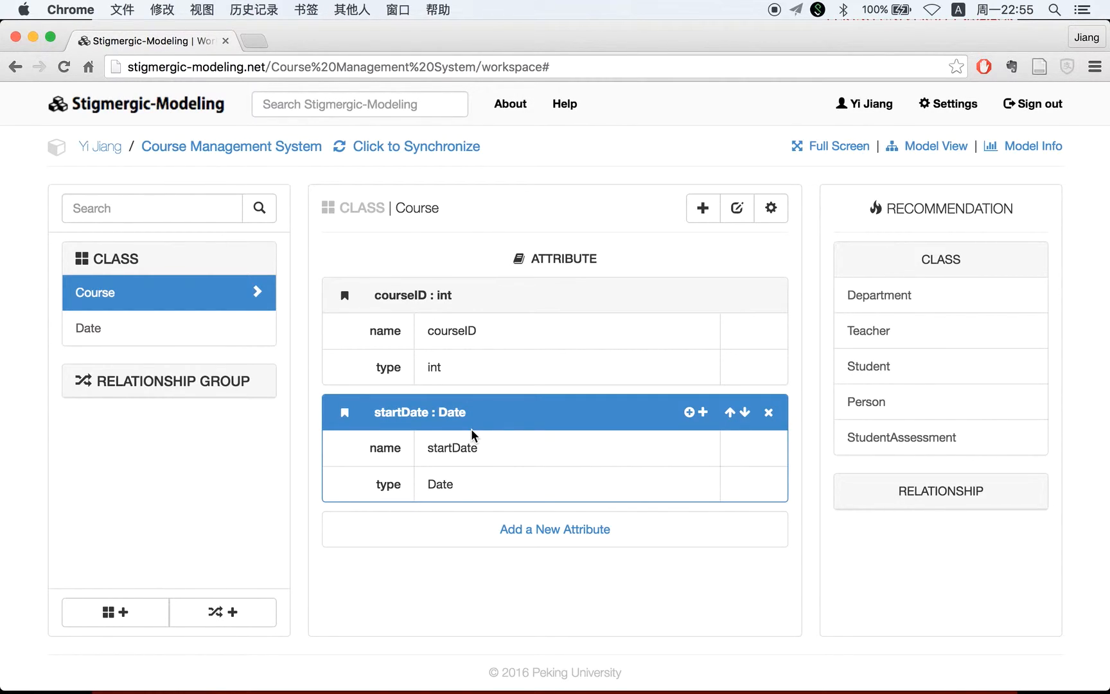
# Collapse the details of the startDate and courseID attributes in the Course class.
pyautogui.click(457, 413)
pyautogui.click(451, 297)
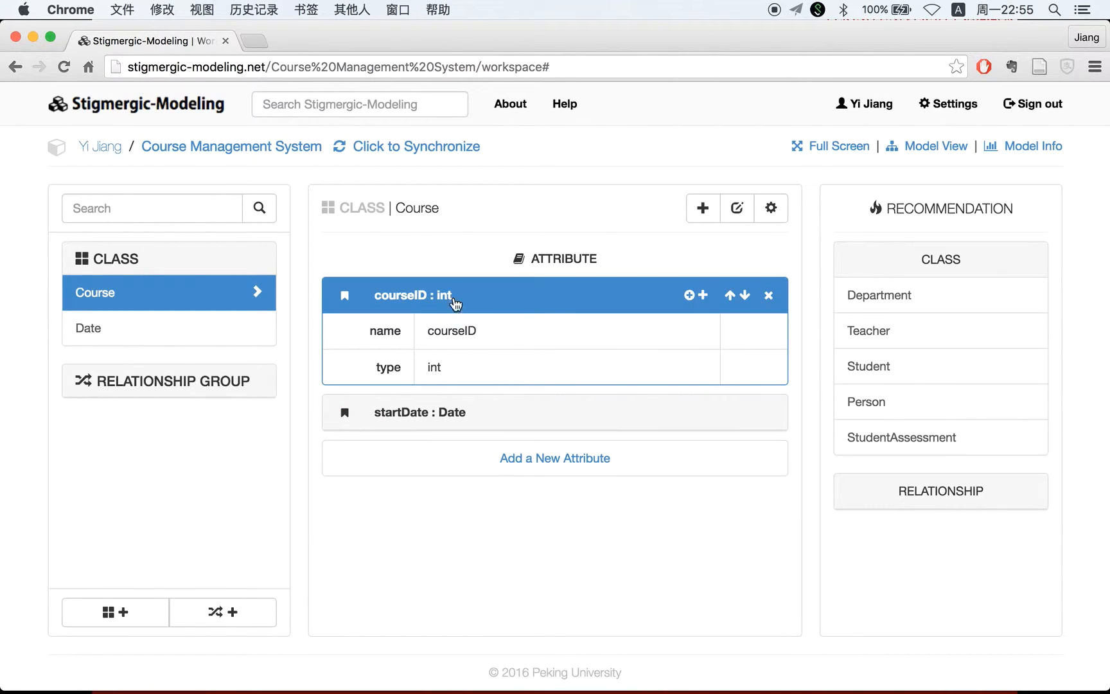
# Collapse the details of the courseID attribute and add the recommended Department class to the model.
pyautogui.click(436, 296)
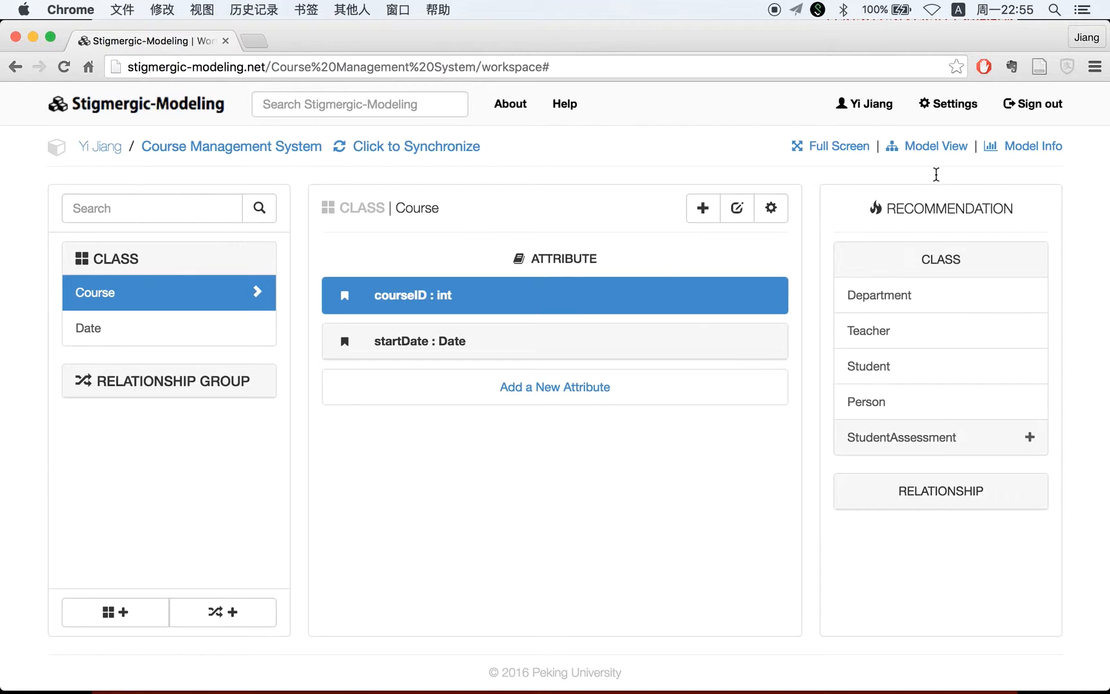
pyautogui.moveTo(879, 357)
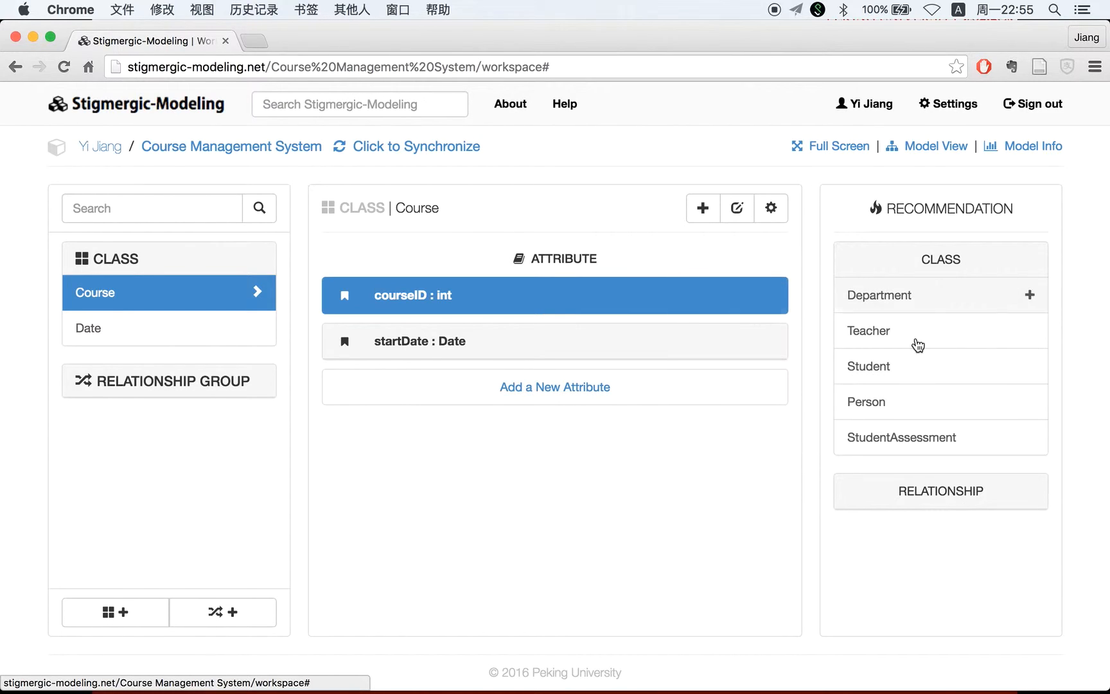
pyautogui.moveTo(942, 388)
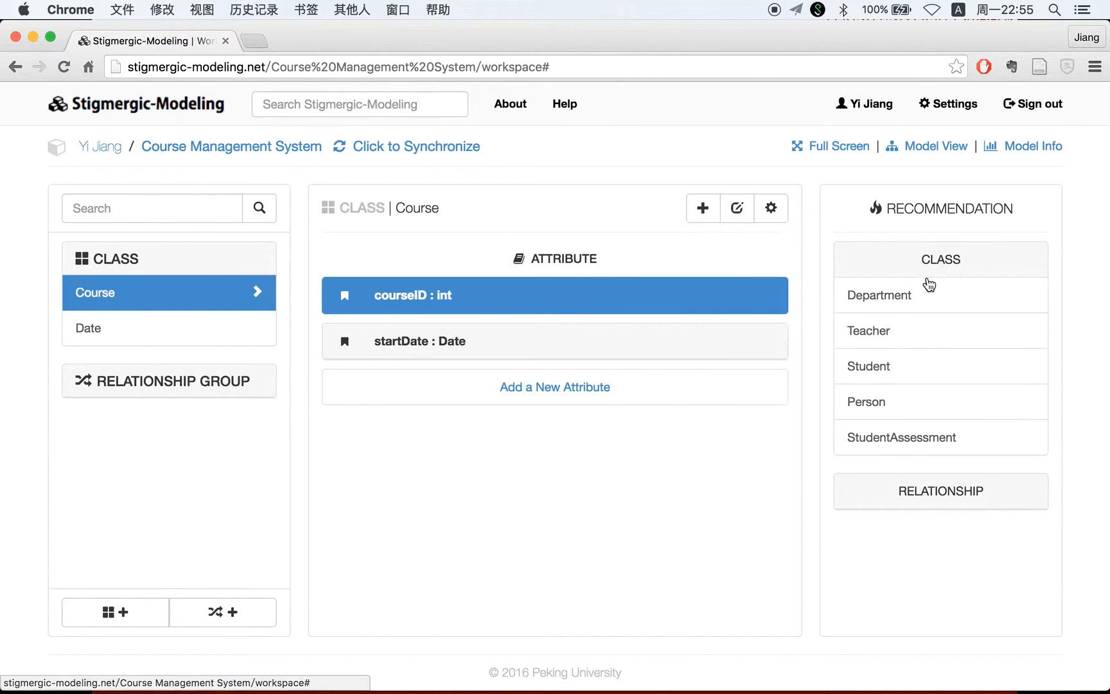
pyautogui.moveTo(923, 306)
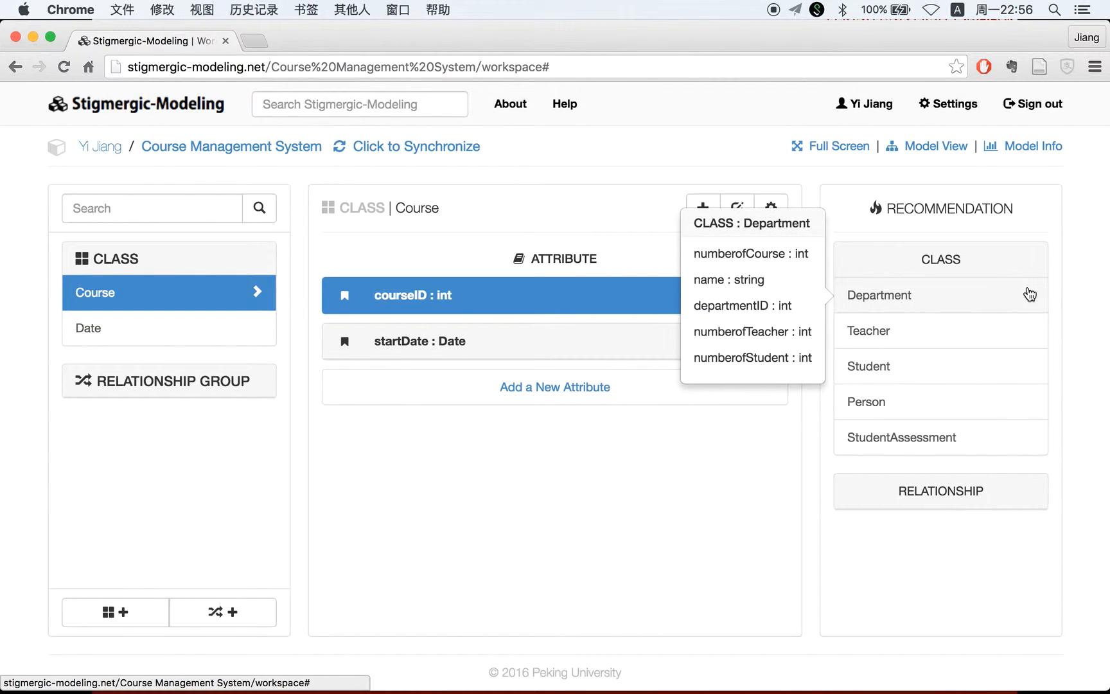
pyautogui.click(1028, 294)
pyautogui.click(383, 386)
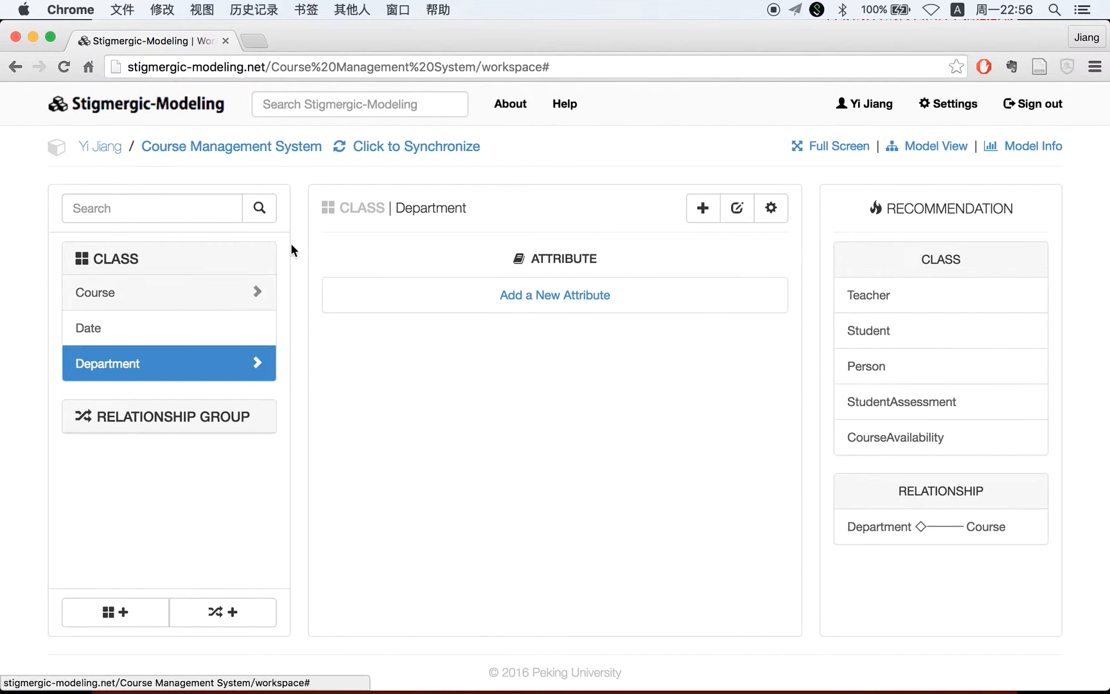
# Add the recommended Teacher, Student and Person classes to the model.
pyautogui.click(1035, 300)
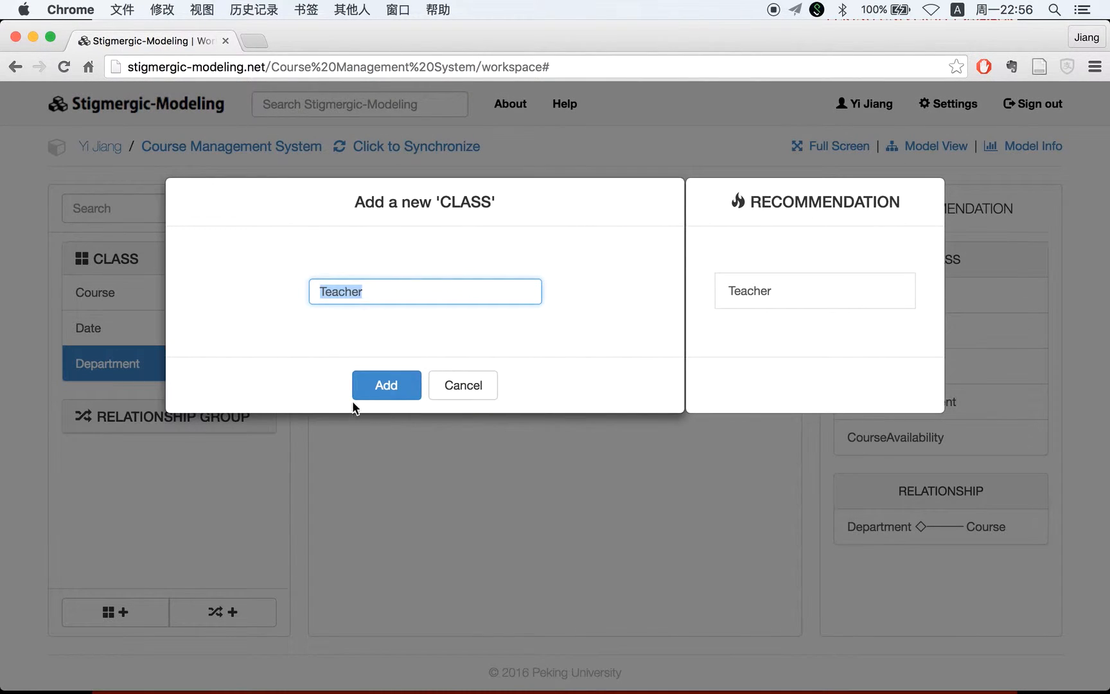
pyautogui.click(417, 384)
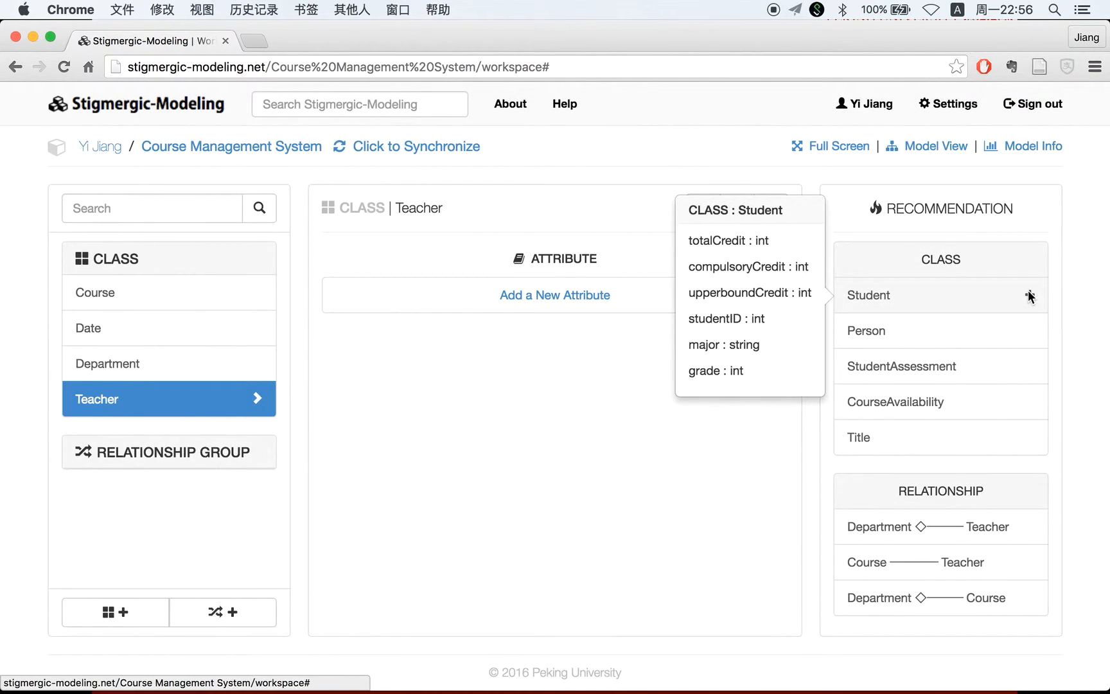
pyautogui.click(1031, 297)
pyautogui.click(393, 390)
pyautogui.moveTo(1003, 297)
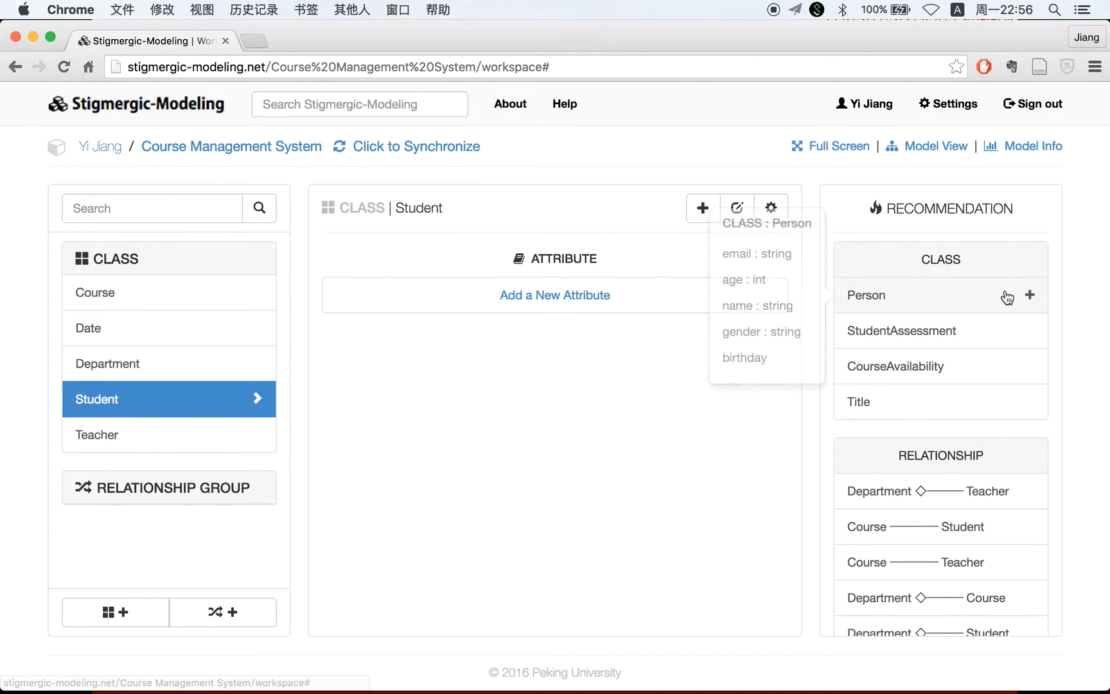
pyautogui.click(1031, 298)
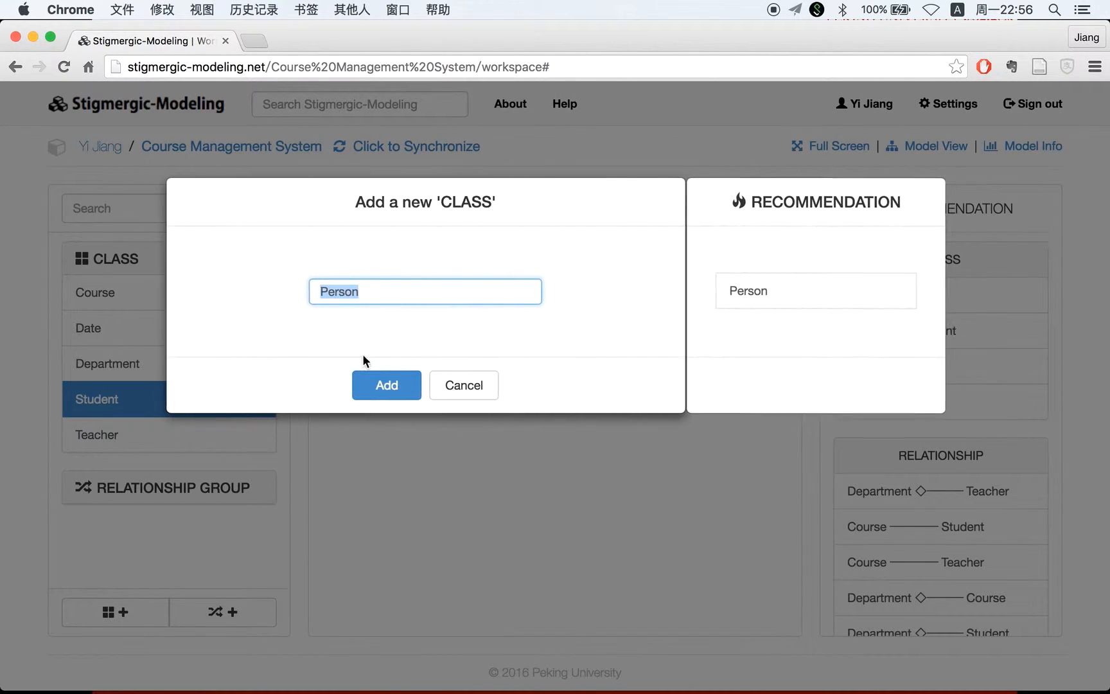
pyautogui.click(380, 389)
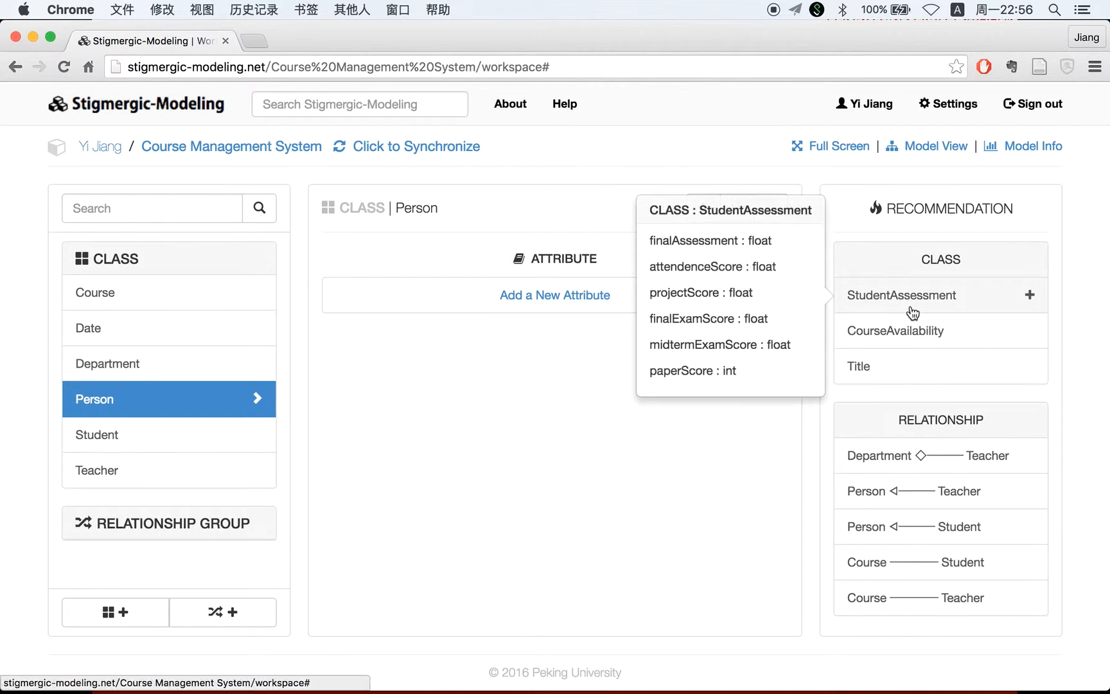
# Examine the Department, Person and Student classes in turn, returning to the Person class.
pyautogui.moveTo(984, 307)
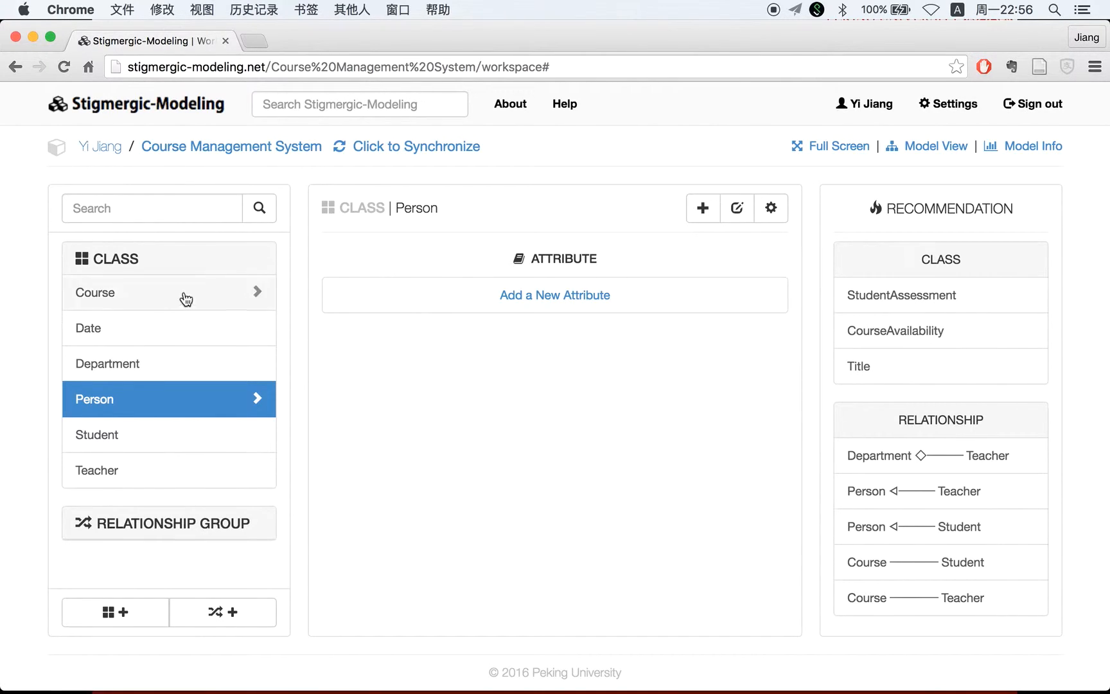
pyautogui.click(167, 368)
pyautogui.click(154, 399)
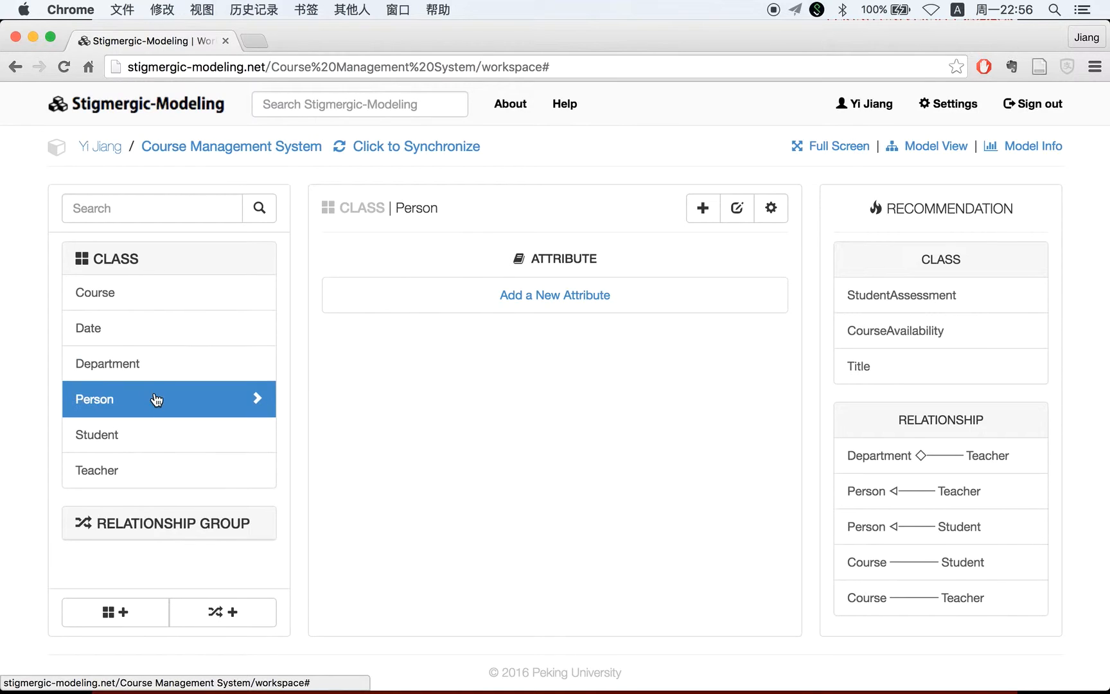
pyautogui.click(174, 365)
pyautogui.click(166, 401)
pyautogui.click(154, 424)
pyautogui.click(156, 397)
pyautogui.click(148, 435)
pyautogui.click(163, 407)
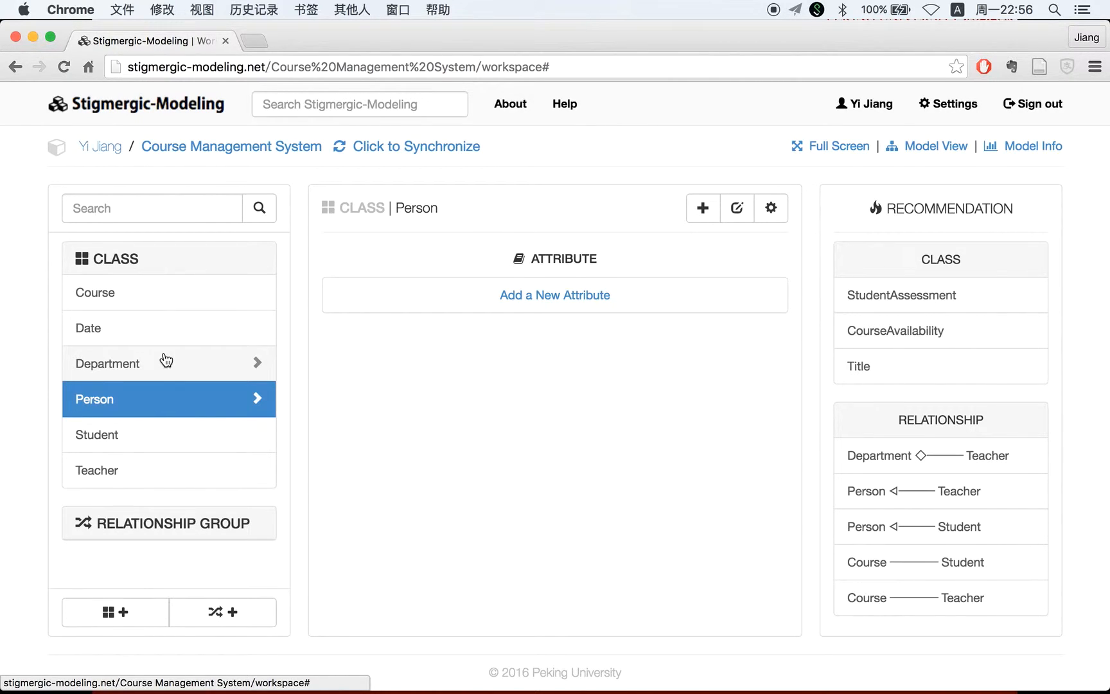
# Add the recommended Person–Teacher Generalization relationship with roles father and child and multiplicity 1 on both sides.
pyautogui.moveTo(866, 502)
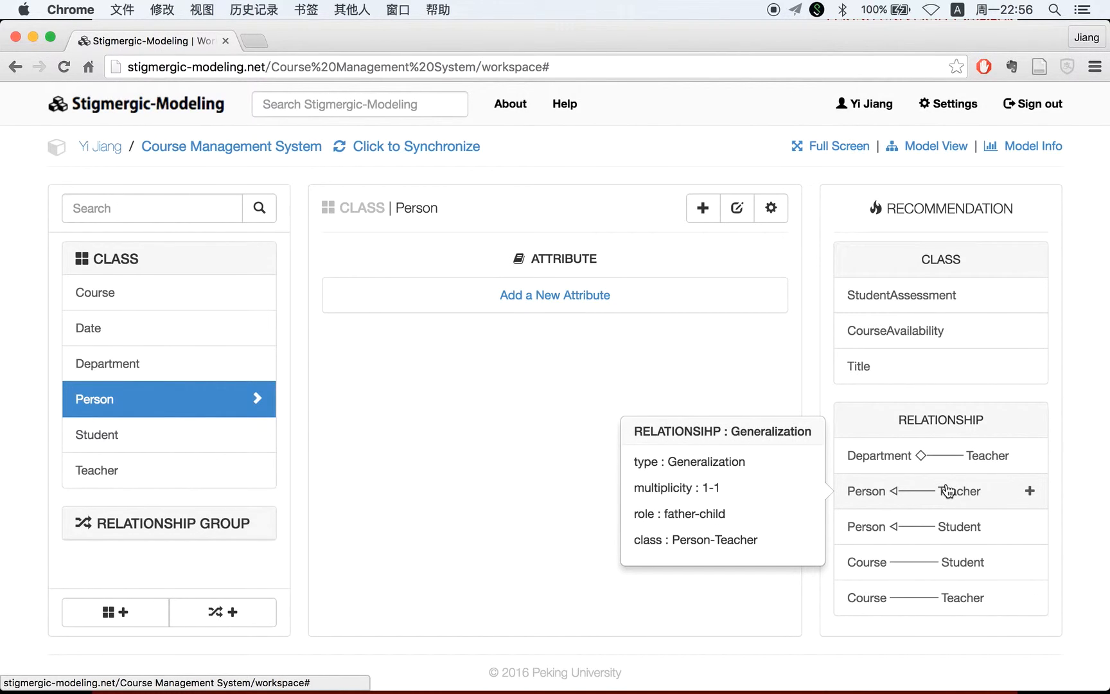
pyautogui.moveTo(925, 528)
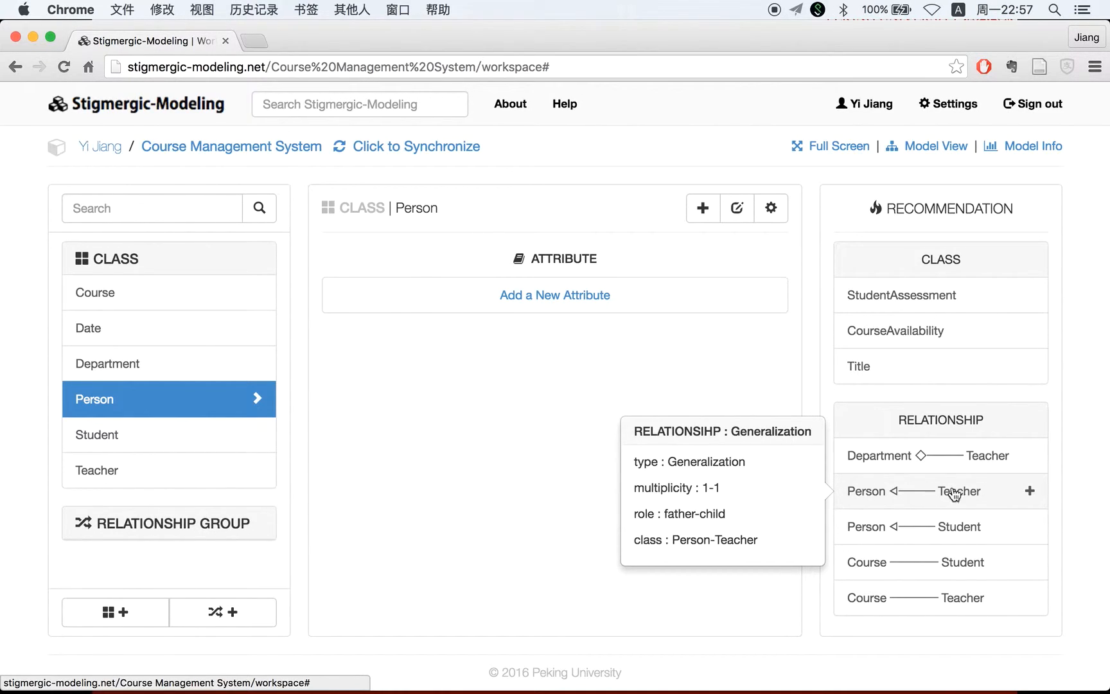
pyautogui.click(798, 498)
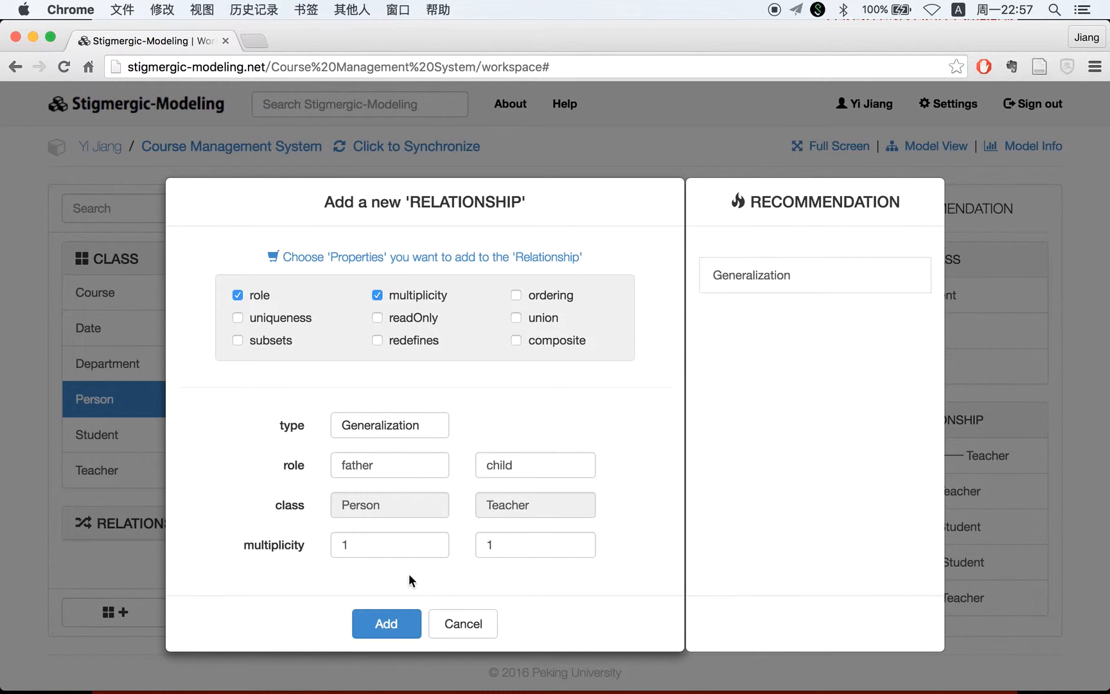
pyautogui.click(380, 626)
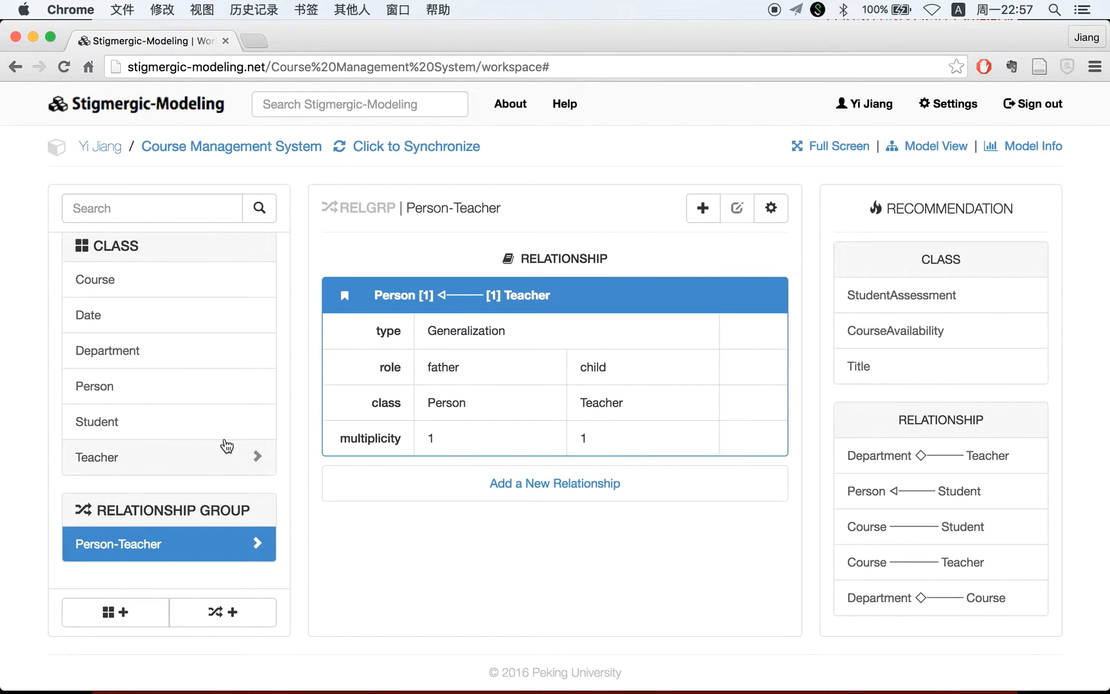
pyautogui.click(204, 431)
pyautogui.click(177, 536)
pyautogui.click(181, 457)
pyautogui.click(183, 352)
pyautogui.click(169, 455)
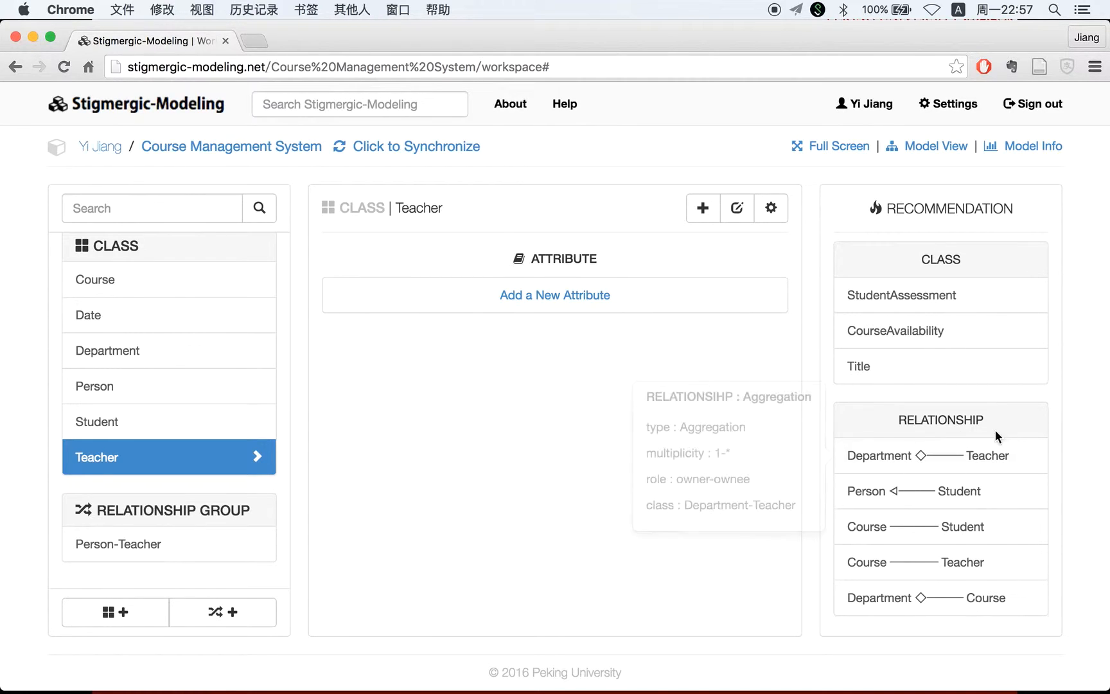
# Add the recommended Course–Student Association with roles course and student and multiplicity 1..* on both sides.
pyautogui.moveTo(972, 528)
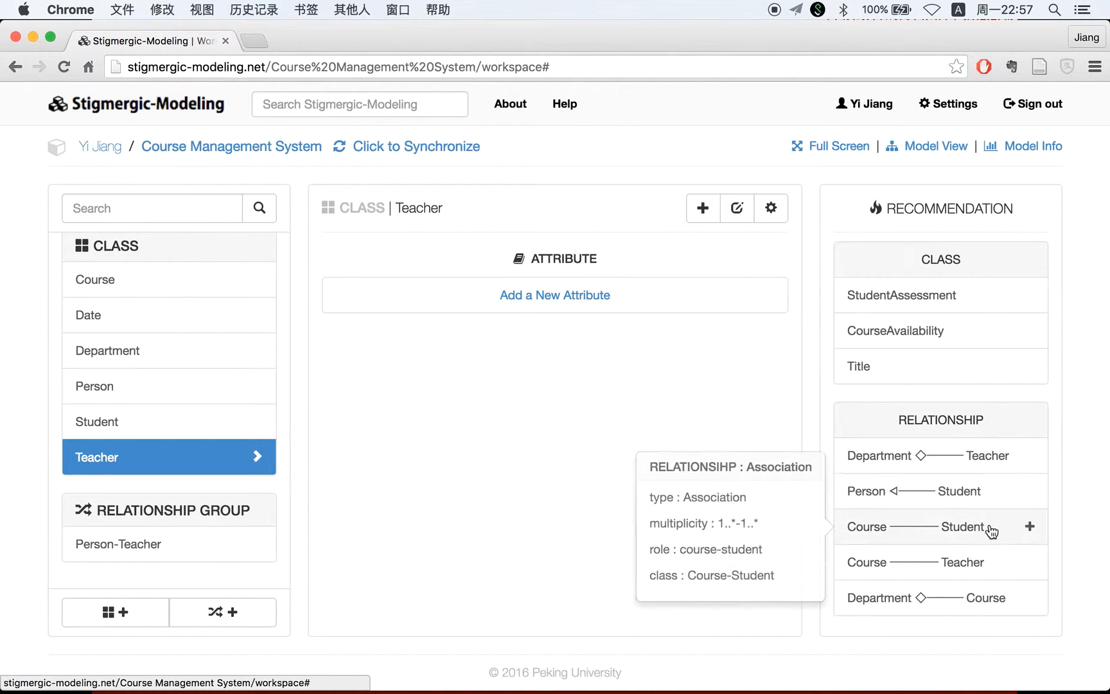
pyautogui.click(1027, 527)
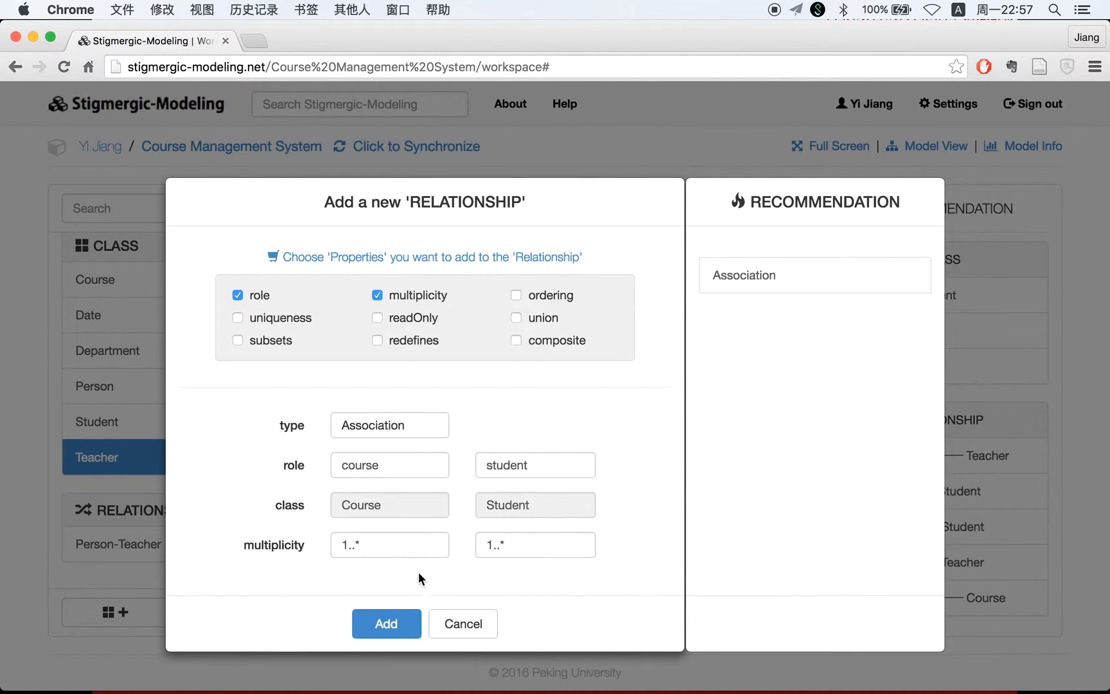
pyautogui.moveTo(499, 511)
pyautogui.click(387, 624)
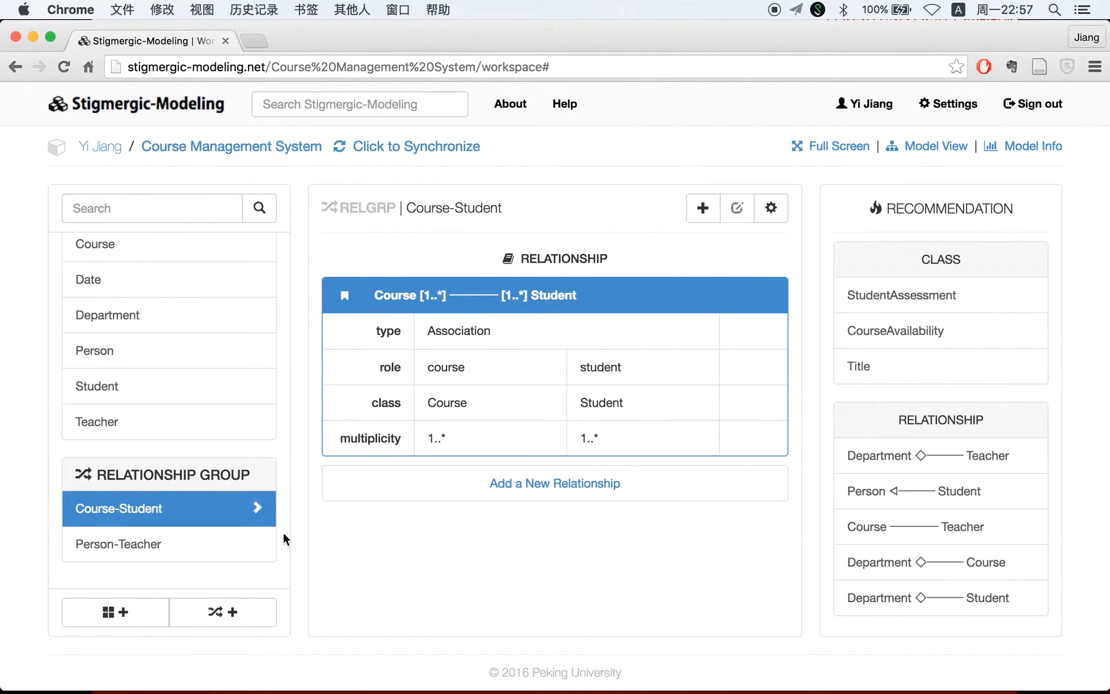
# Try to add a new relationship group between the Course and Student classes.
pyautogui.click(236, 613)
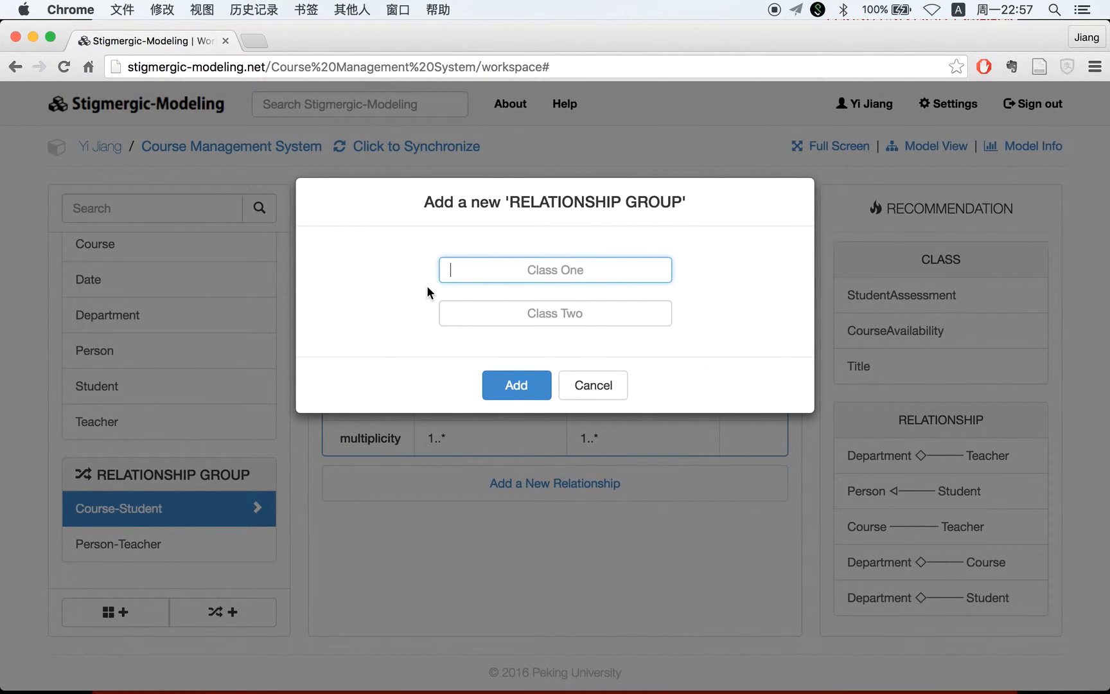
pyautogui.write('C')
pyautogui.click(508, 307)
pyautogui.click(486, 314)
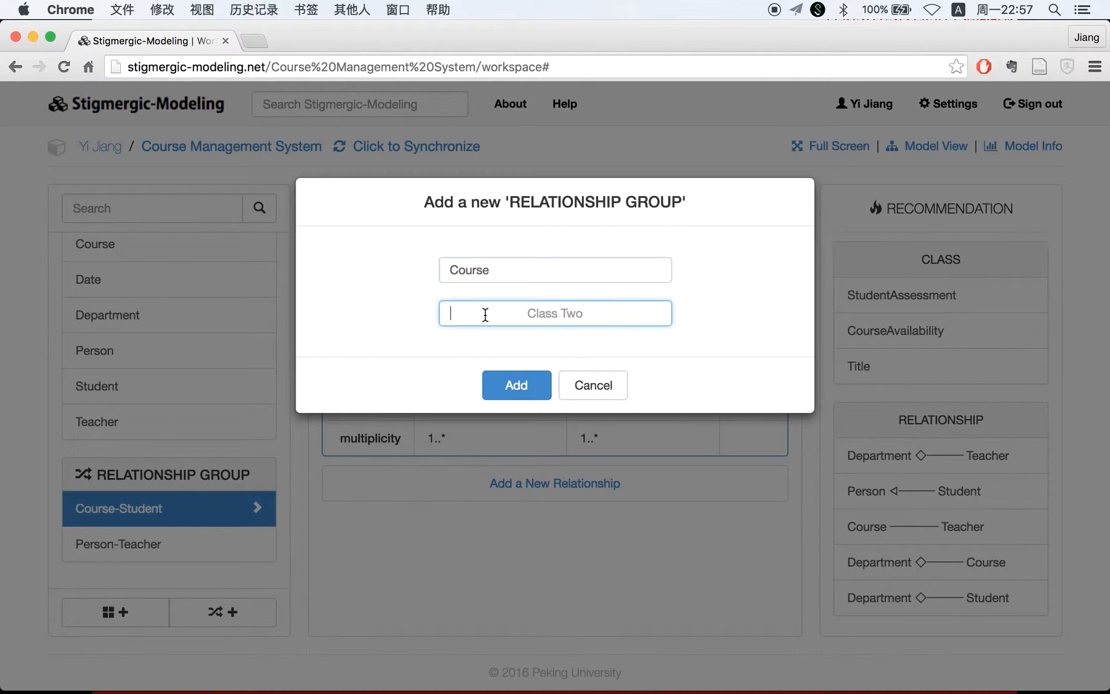
pyautogui.write('S')
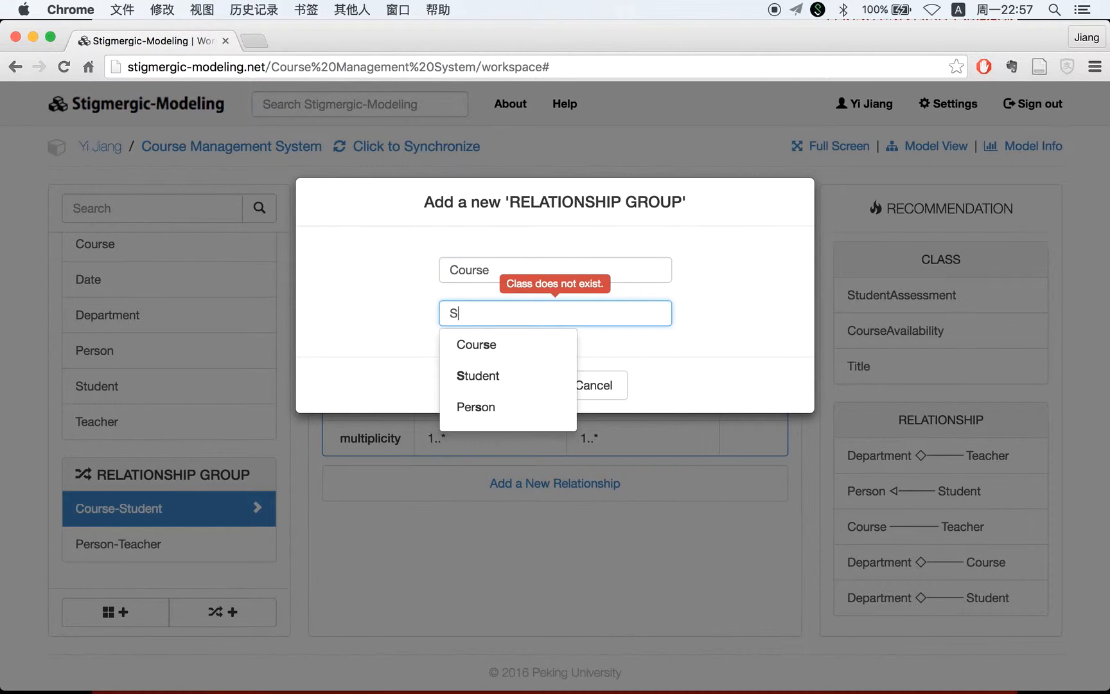
pyautogui.click(491, 370)
pyautogui.click(514, 385)
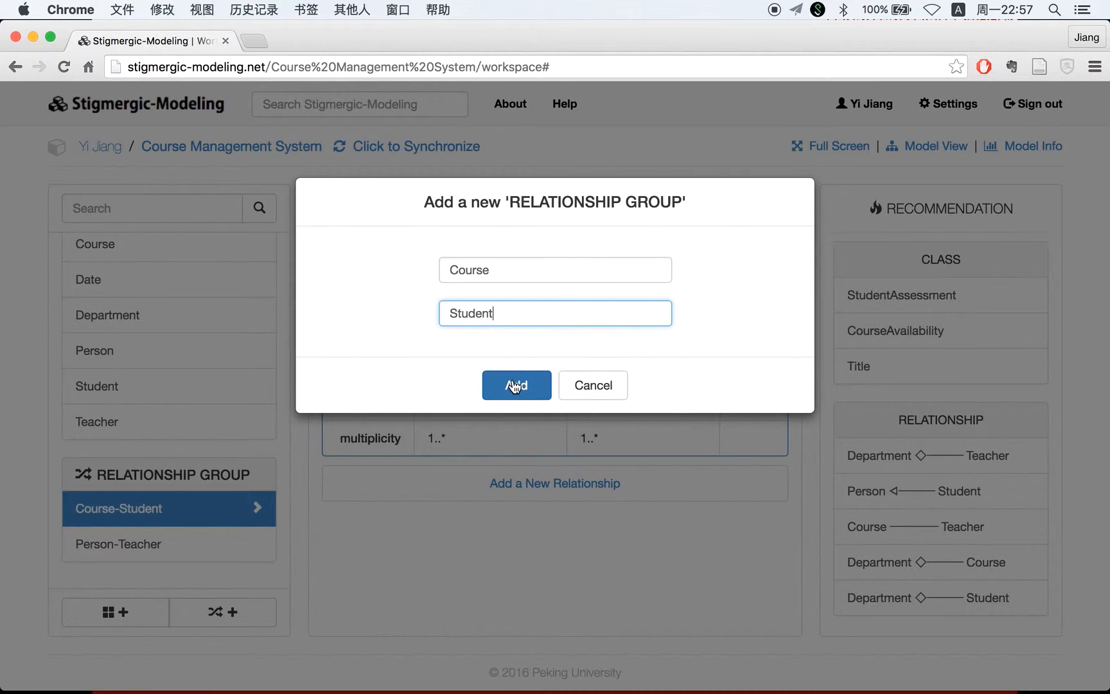
# Set the second class of the new relationship group to Teacher and add the Course–Teacher group.
pyautogui.doubleClick(508, 305)
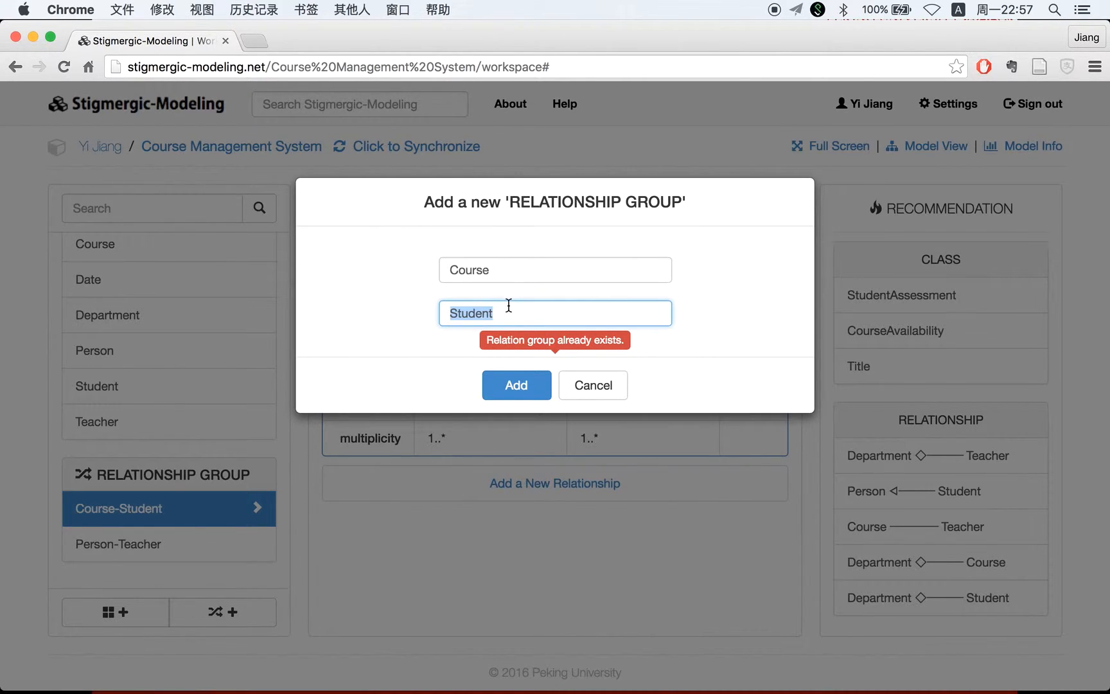
pyautogui.write('S')
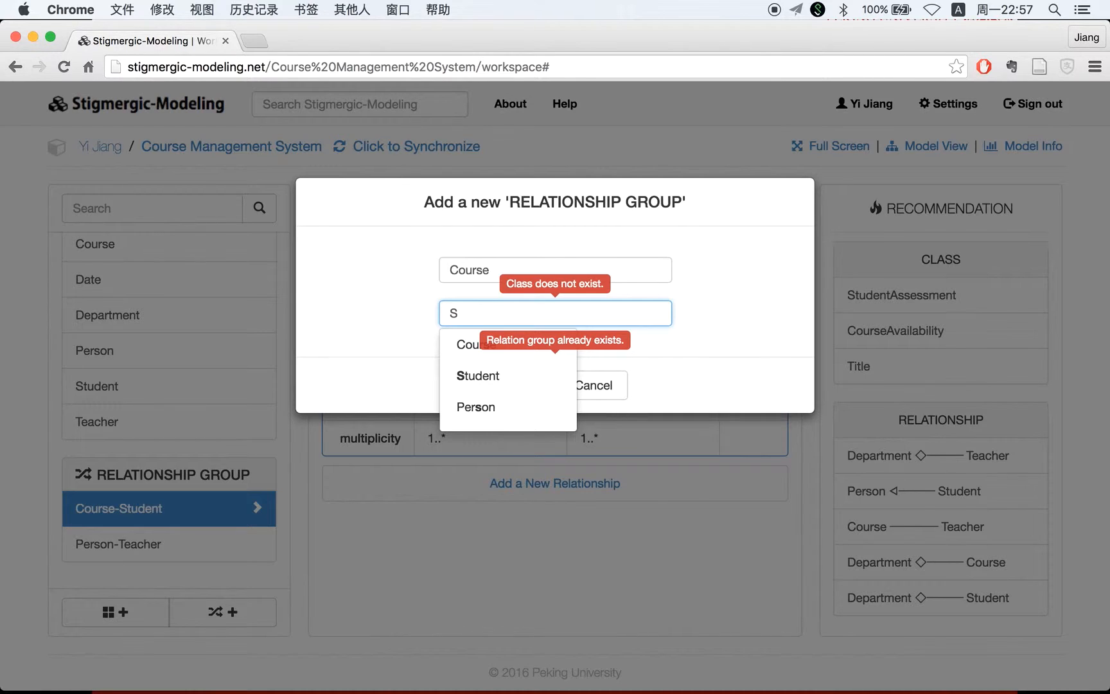
pyautogui.press('BackSpace')
pyautogui.write('F')
pyautogui.press('BackSpace')
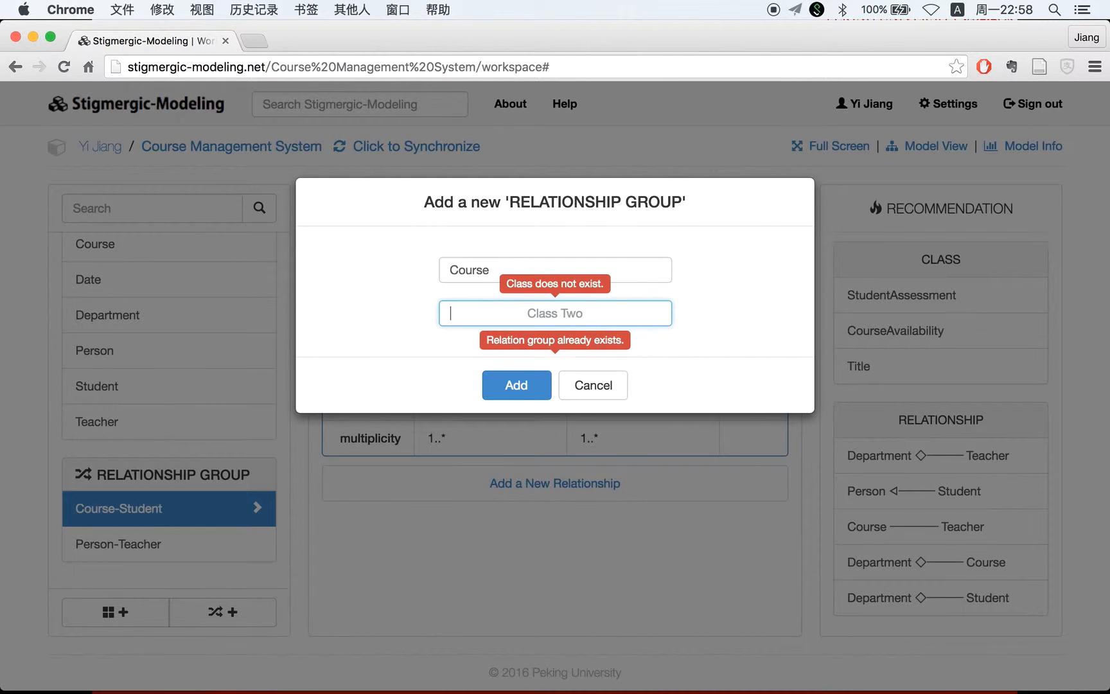
pyautogui.write('T')
pyautogui.click(478, 406)
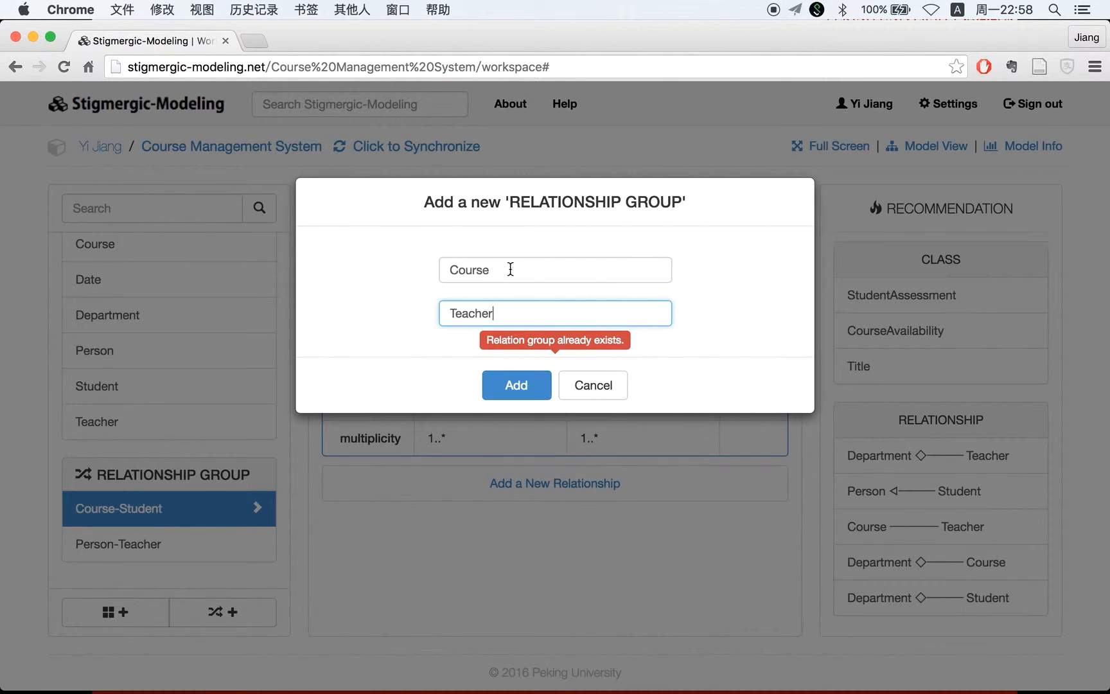
pyautogui.click(507, 398)
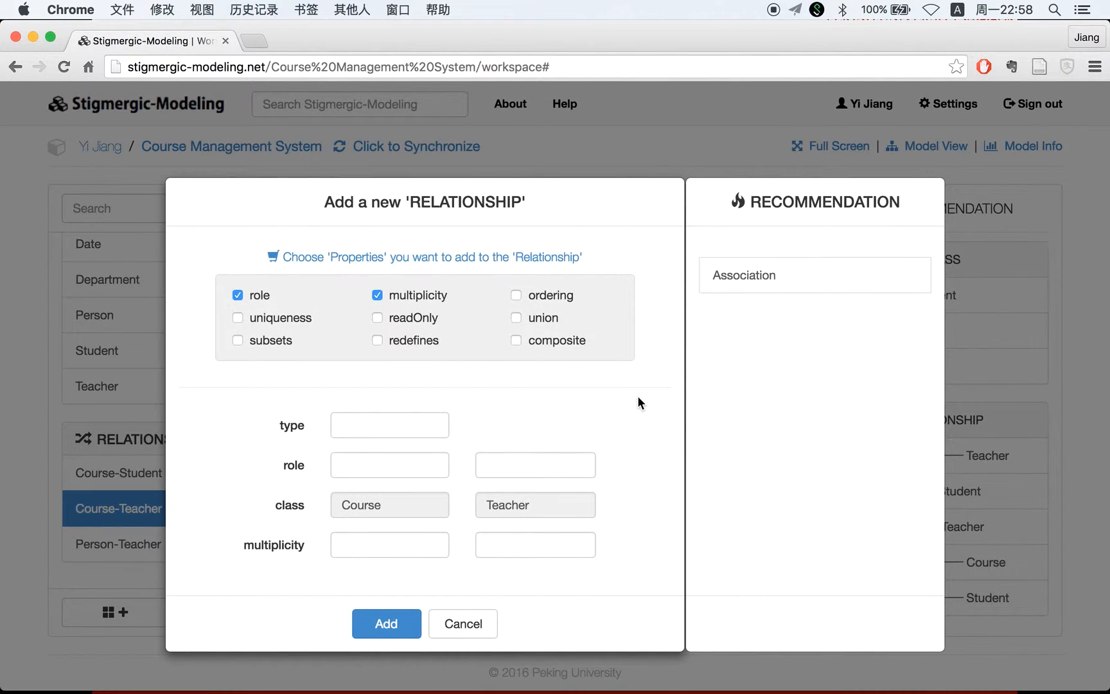
# Fill in the new Course–Teacher relationship with the recommended Association, roles course and teacher, and multiplicities 1..* and 1.
pyautogui.moveTo(798, 276)
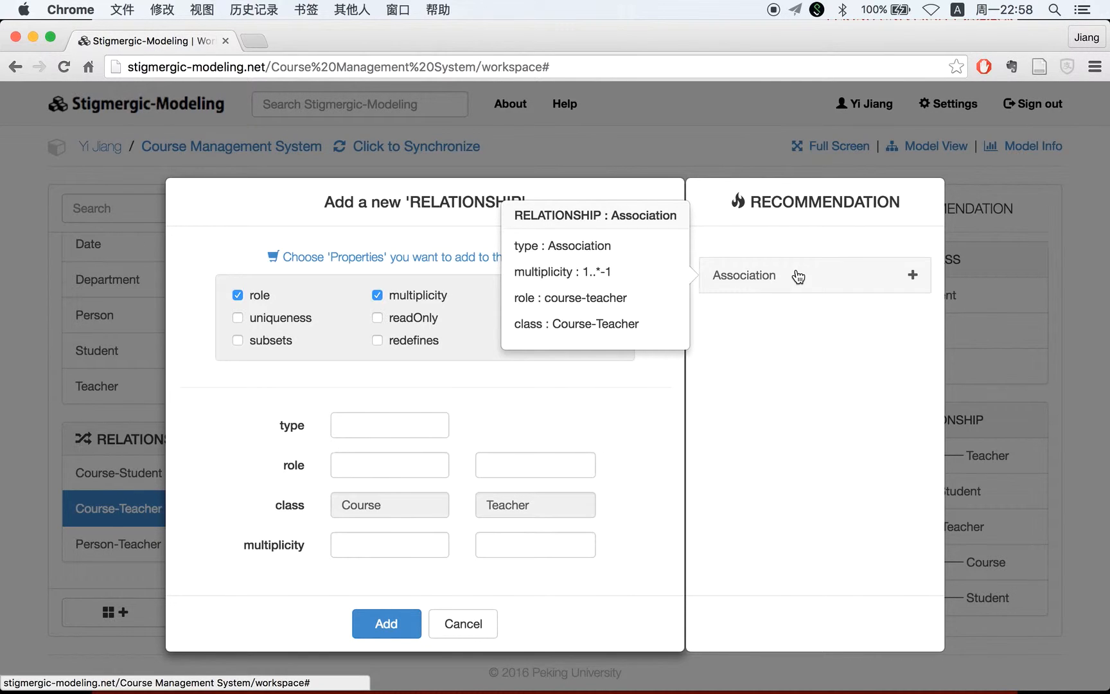
pyautogui.click(798, 277)
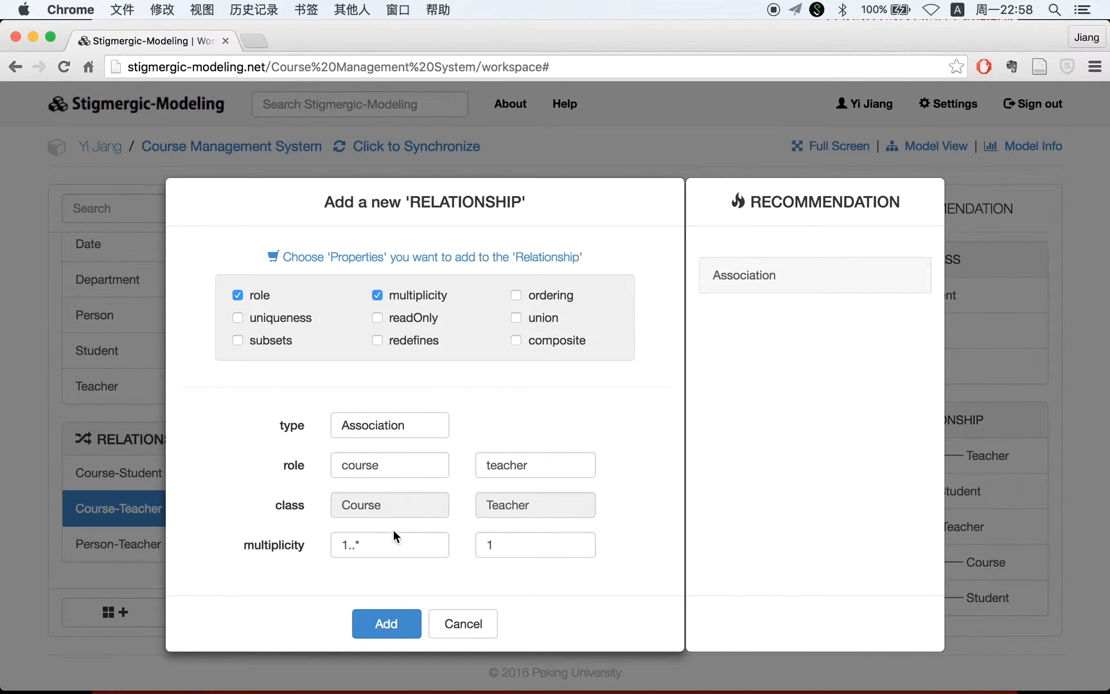
# Try the entries df, sdf and 123 as the Teacher side's multiplicity, and restore it to 1.
pyautogui.click(524, 537)
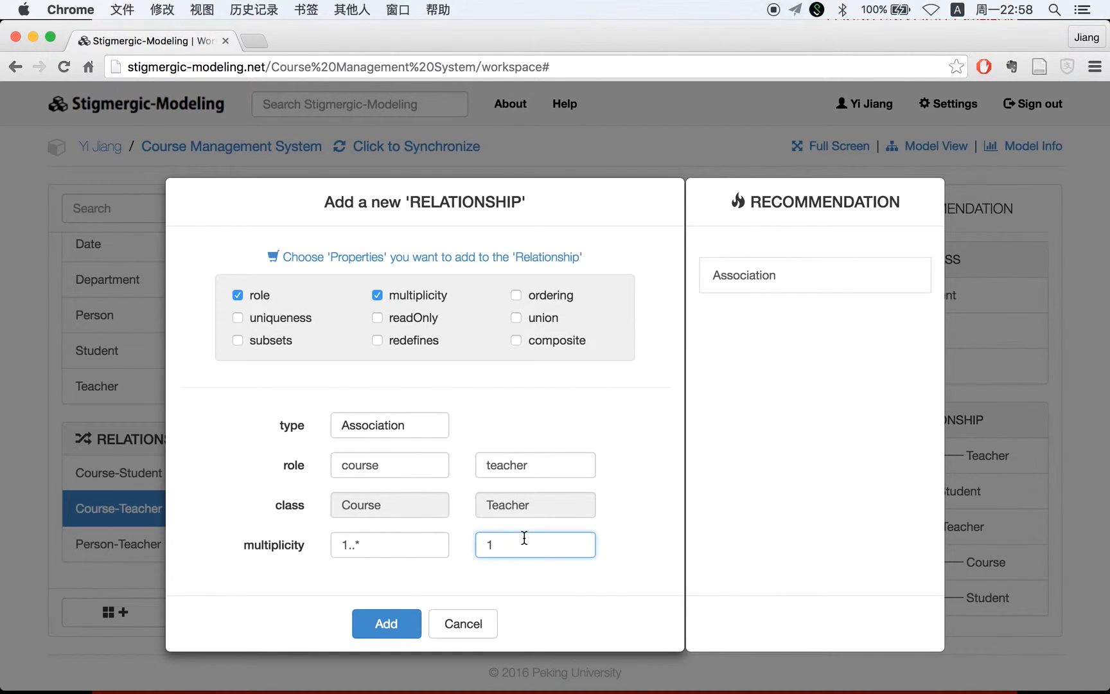
pyautogui.press('BackSpace')
pyautogui.write('1')
pyautogui.press('BackSpace')
pyautogui.write('df')
pyautogui.press('BackSpace')
pyautogui.press('BackSpace')
pyautogui.write('sdf')
pyautogui.press('BackSpace')
pyautogui.press('BackSpace')
pyautogui.press('BackSpace')
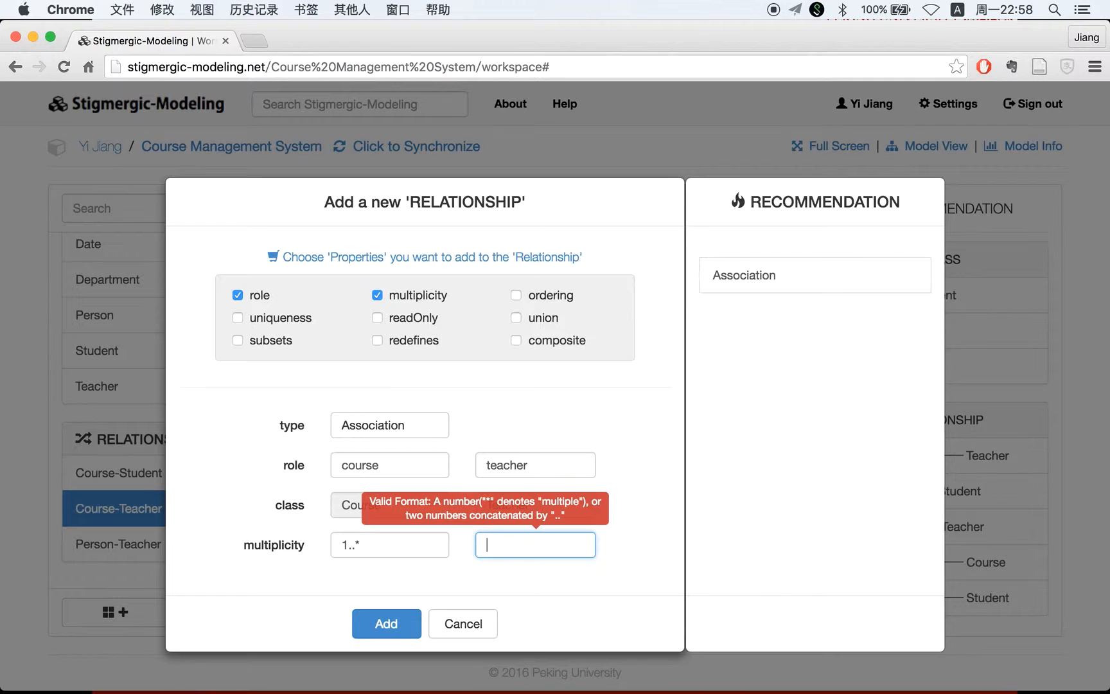
pyautogui.write('123')
pyautogui.press('BackSpace')
pyautogui.press('BackSpace')
pyautogui.press('BackSpace')
pyautogui.write('1')
pyautogui.click(652, 462)
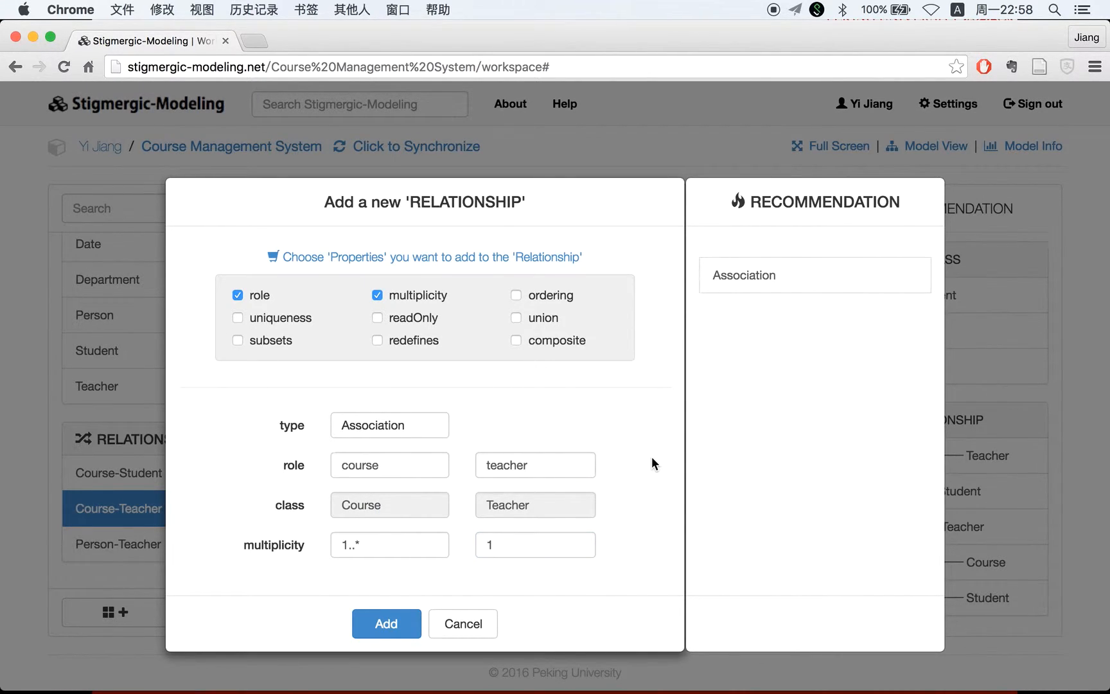
# Add the completed Course–Teacher relationship to its group, and look through the relationship groups and the Student class.
pyautogui.click(388, 635)
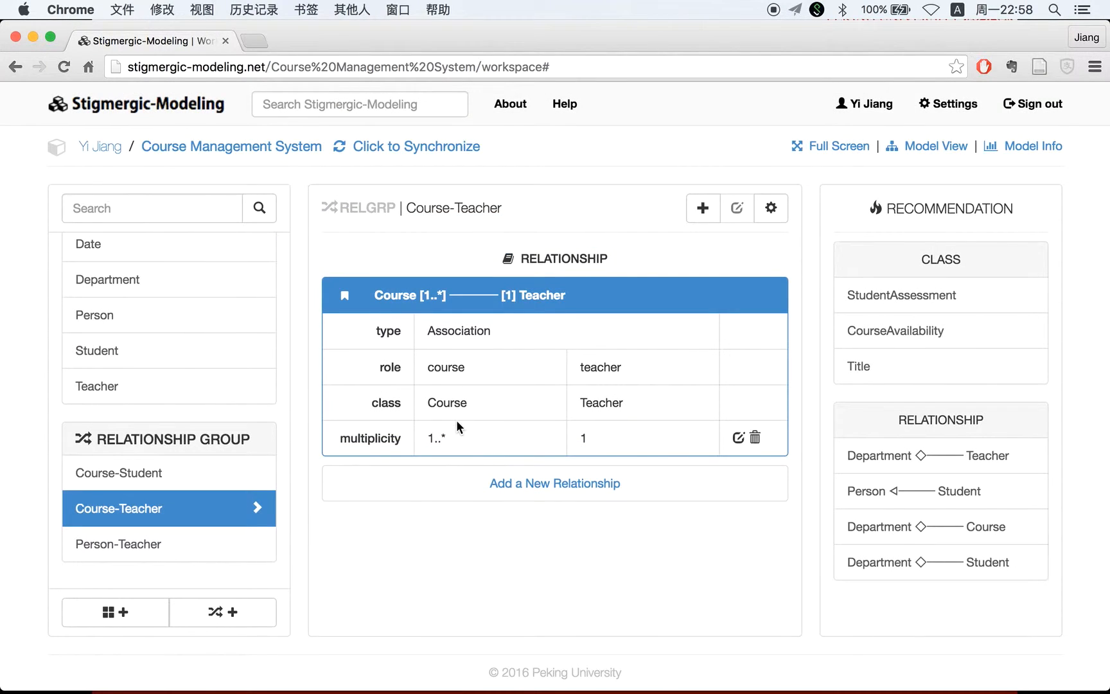
pyautogui.click(205, 478)
pyautogui.click(174, 543)
pyautogui.click(189, 500)
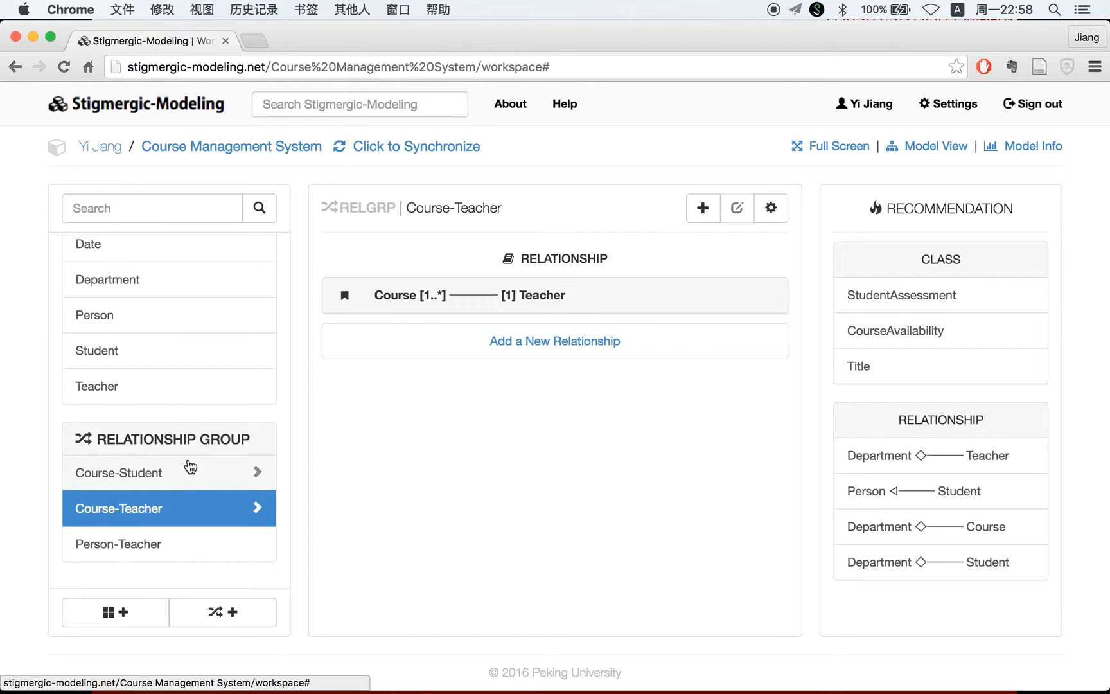
pyautogui.click(179, 479)
pyautogui.click(198, 345)
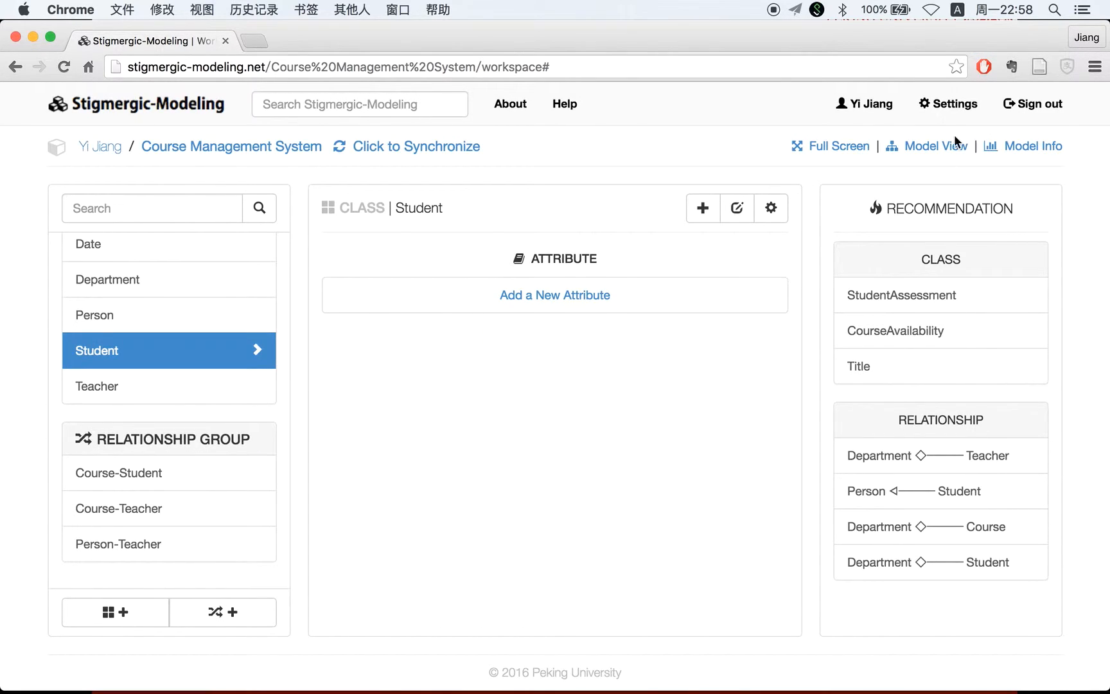
# Select the Course class and show it in the graphical view of the whole model.
pyautogui.scroll(3, 290, 318)
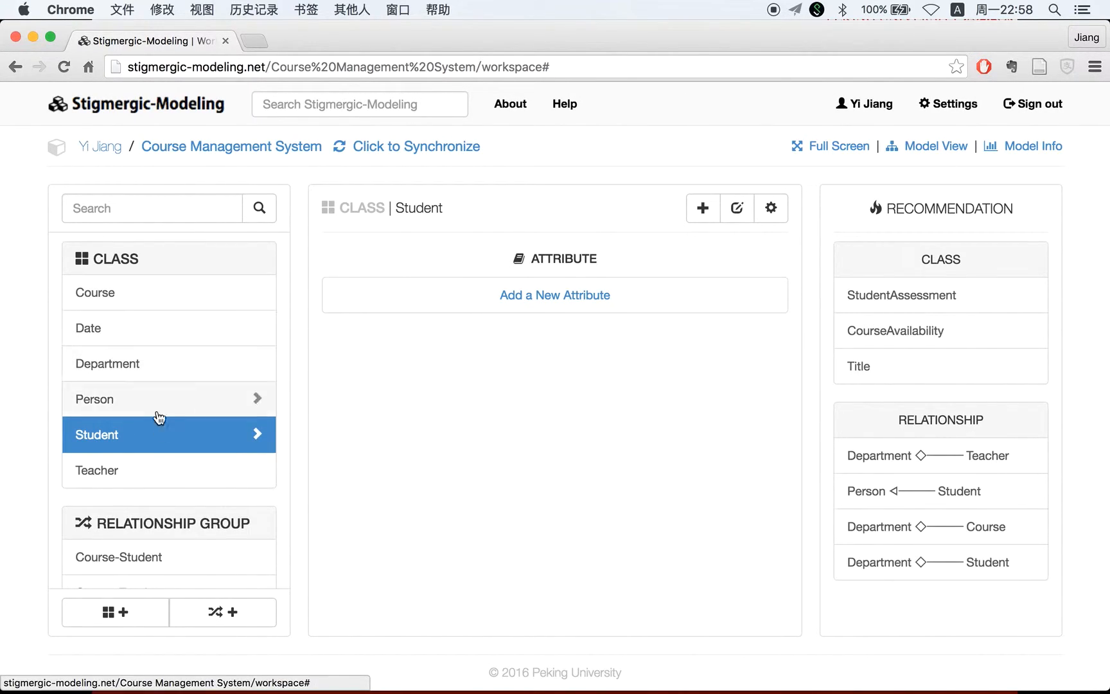
pyautogui.scroll(-1, 158, 453)
pyautogui.scroll(-3, 154, 489)
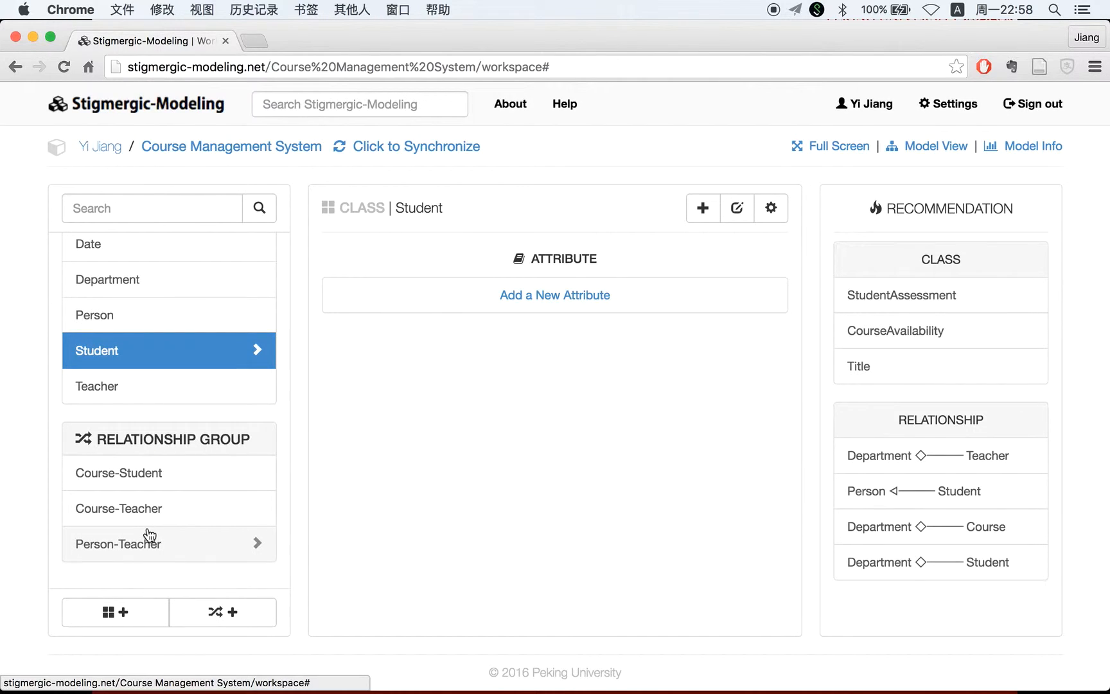
pyautogui.scroll(3, 149, 536)
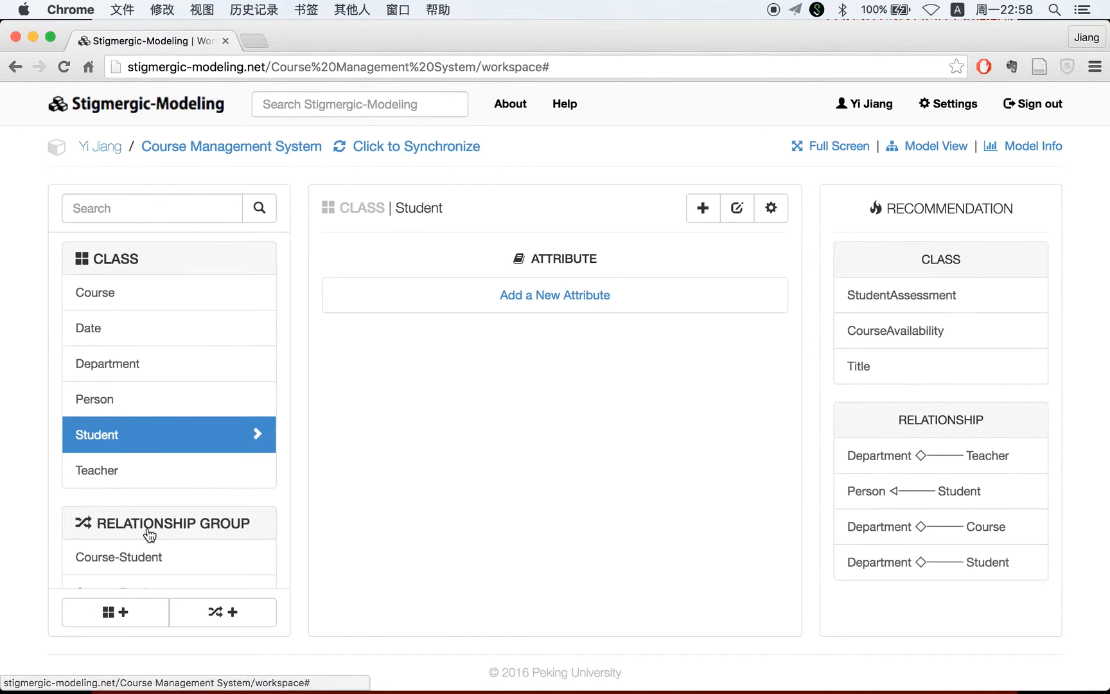
pyautogui.click(193, 307)
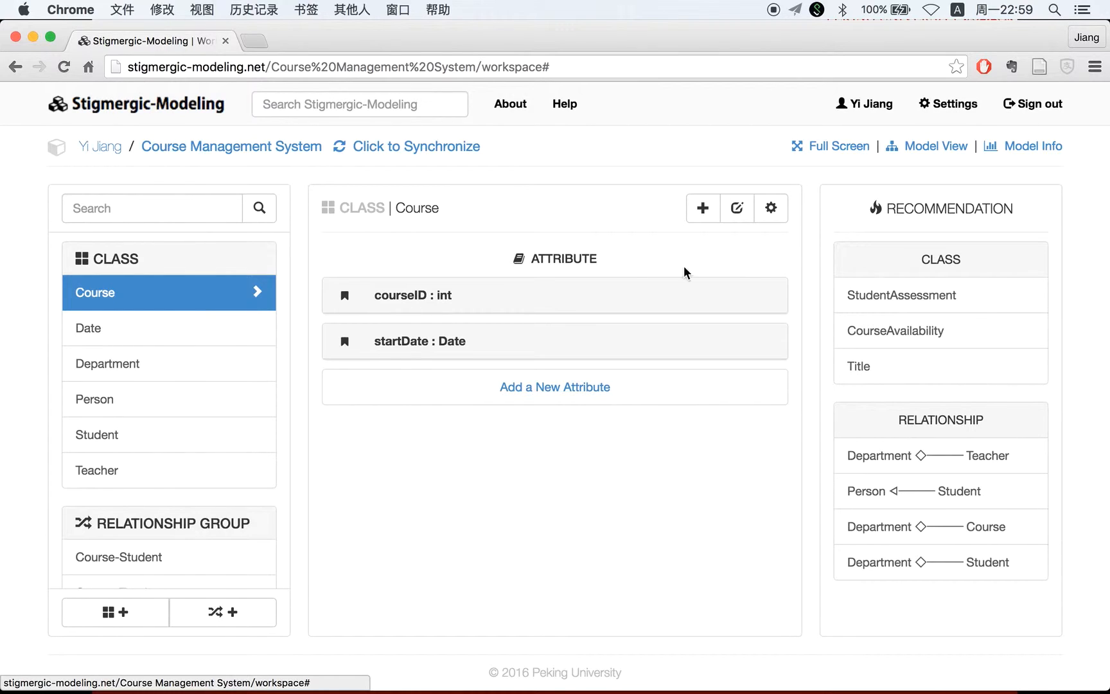
pyautogui.click(930, 150)
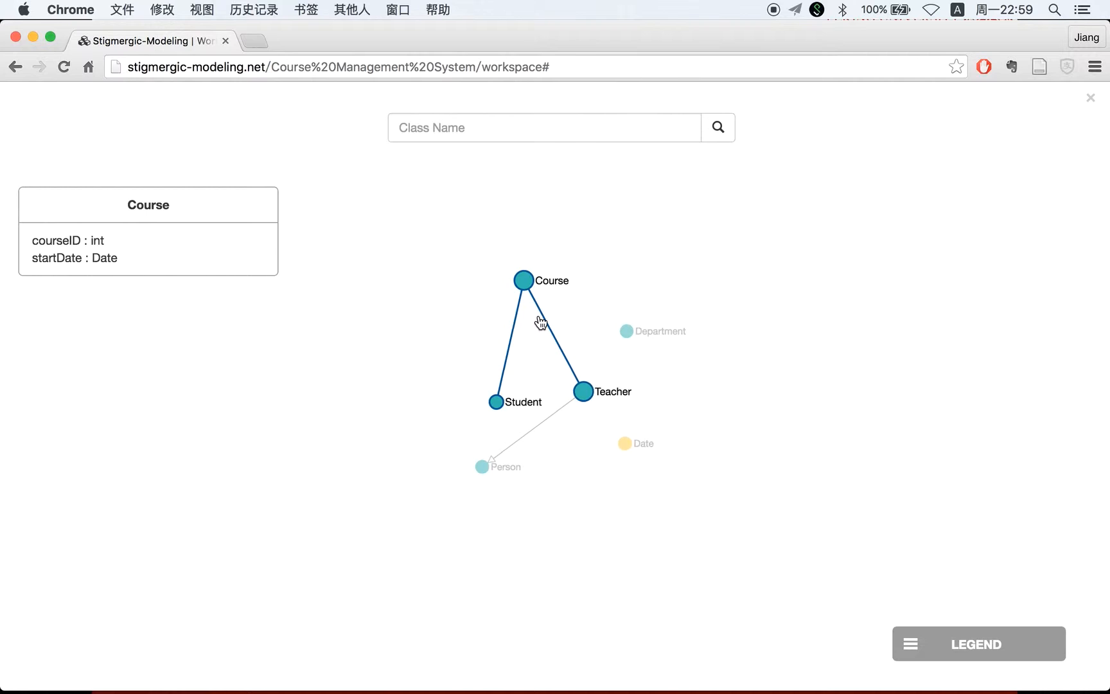
pyautogui.click(1094, 95)
pyautogui.click(935, 149)
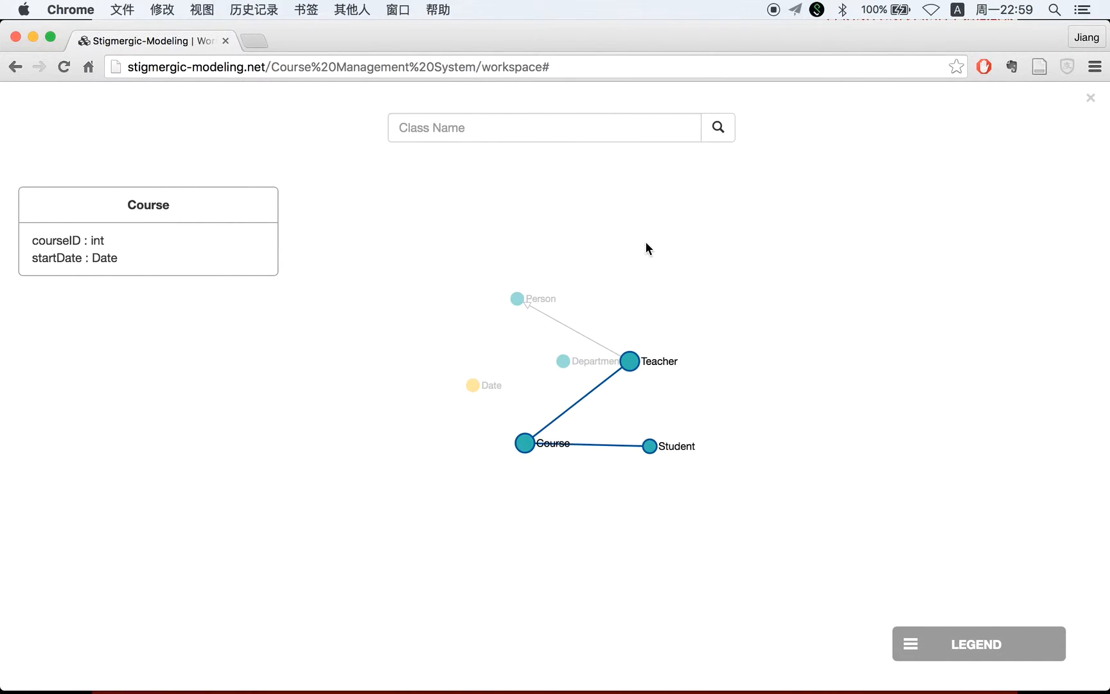
# Examine the Person–Teacher relationship and its two classes in the model graph.
pyautogui.click(565, 327)
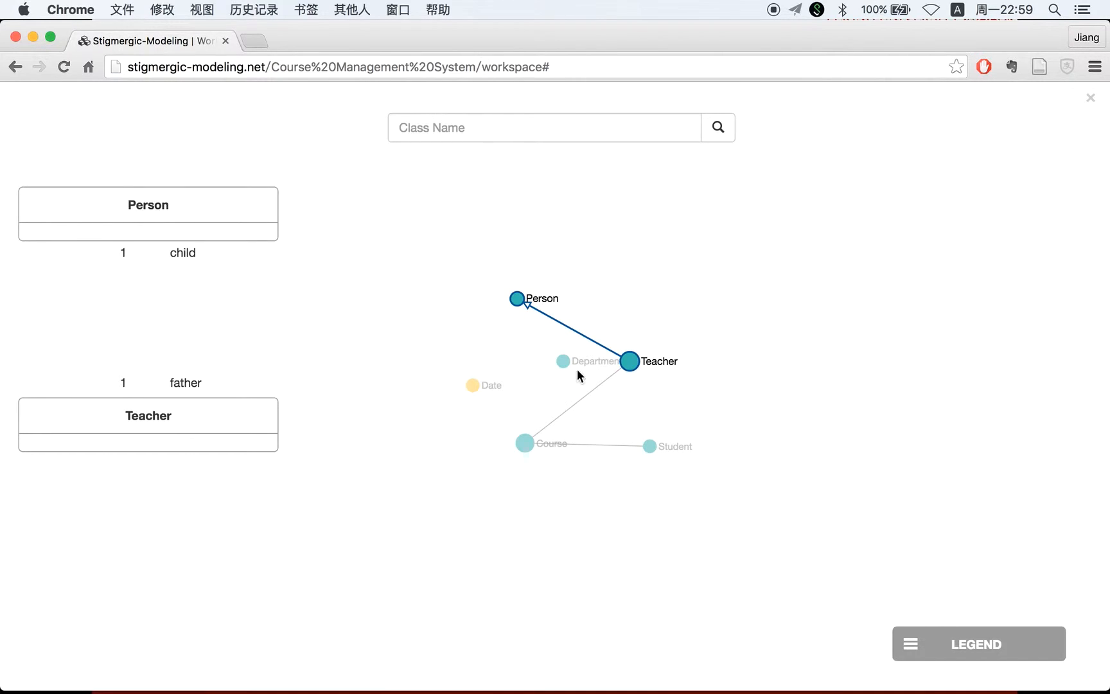
pyautogui.click(516, 298)
pyautogui.click(629, 361)
pyautogui.click(517, 298)
pyautogui.click(556, 323)
# Display the class diagram details of the Course–Student relationship from the model graph.
pyautogui.click(566, 441)
pyautogui.click(585, 446)
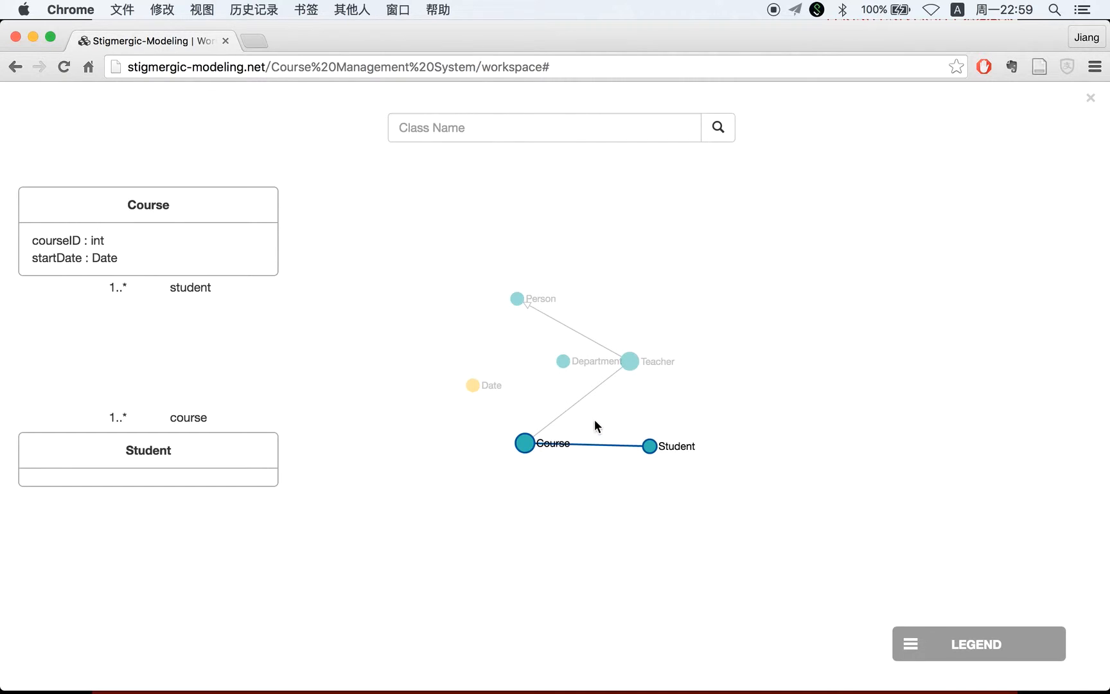
pyautogui.click(568, 442)
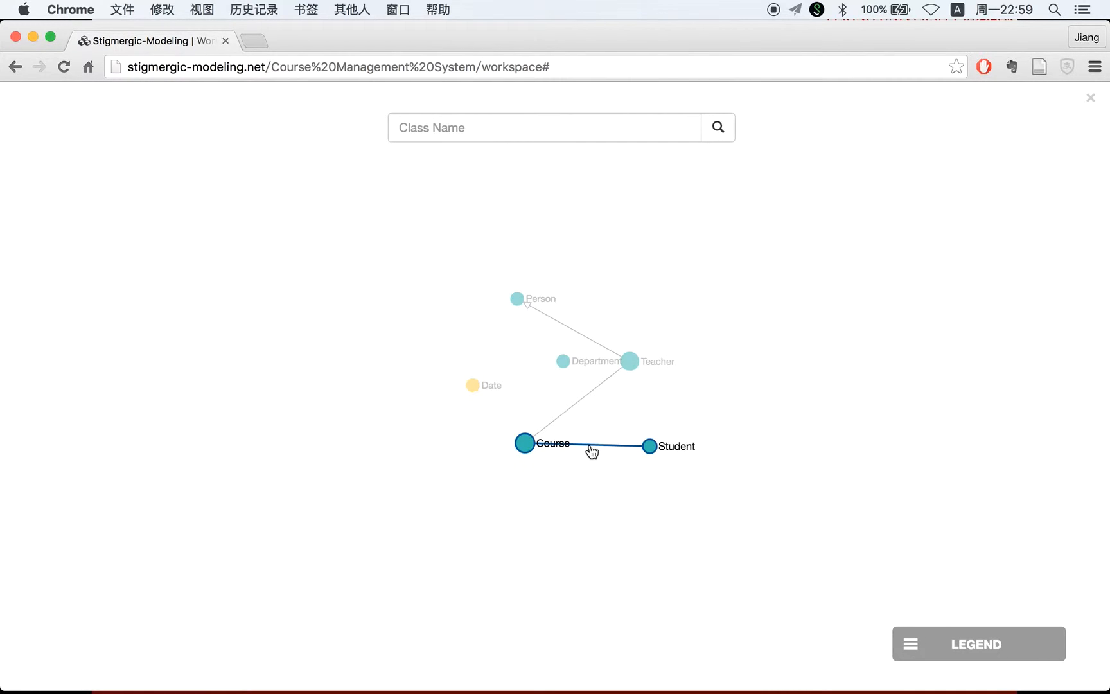
pyautogui.click(595, 446)
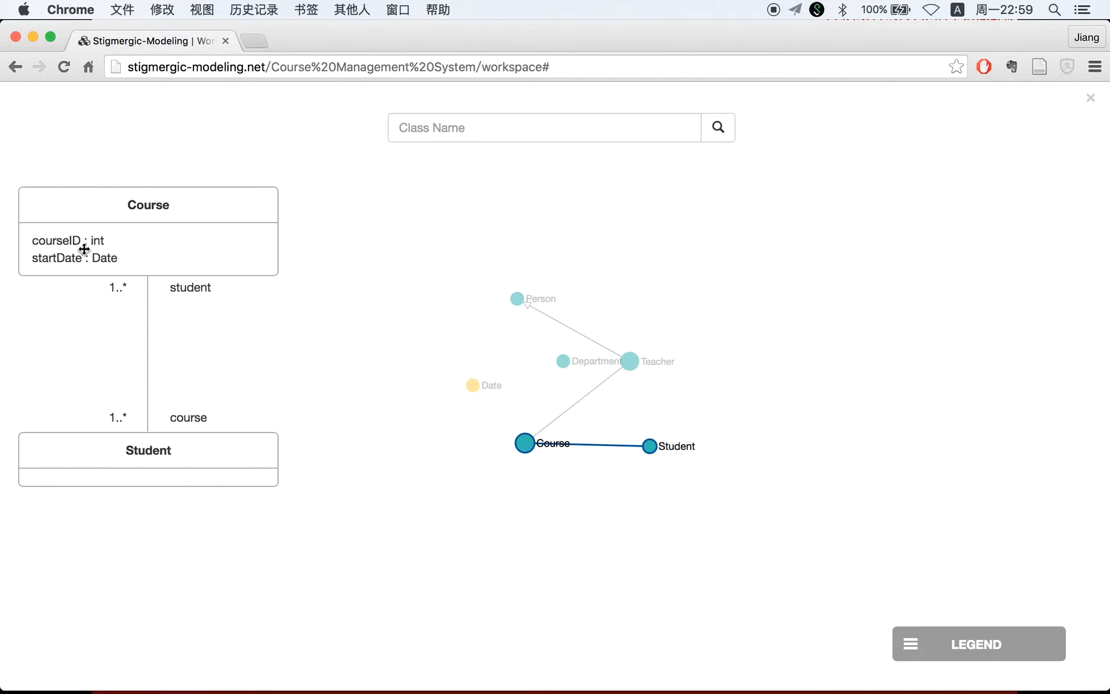
# Show the graph's legend of node and relation types, and close the model view.
pyautogui.click(911, 643)
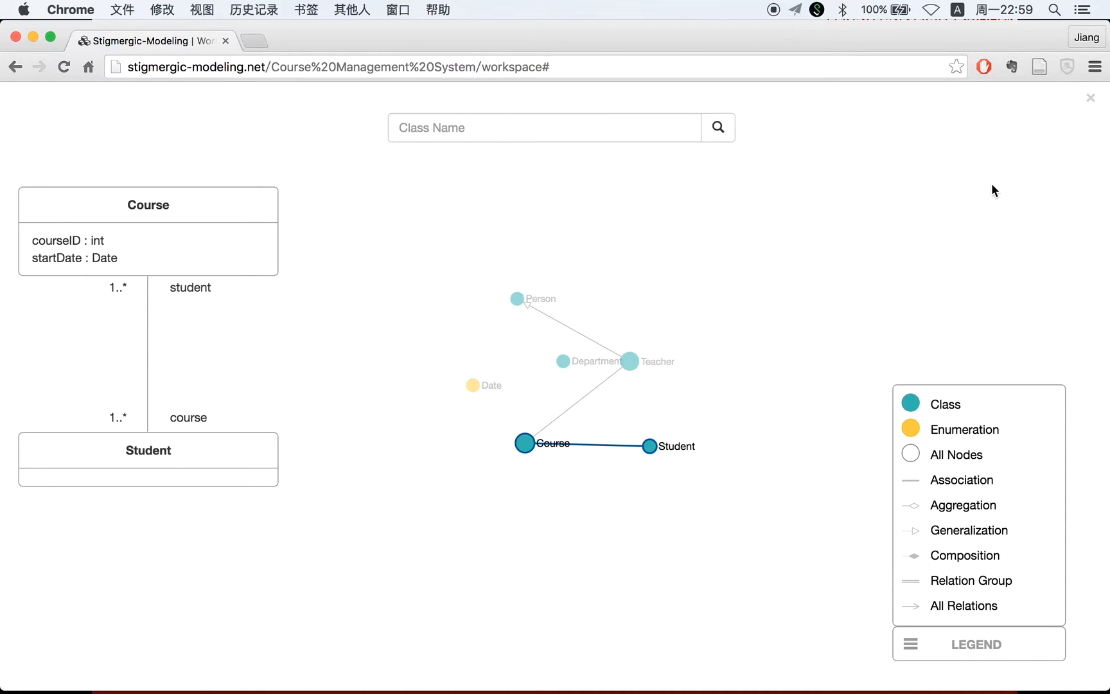
pyautogui.click(1090, 101)
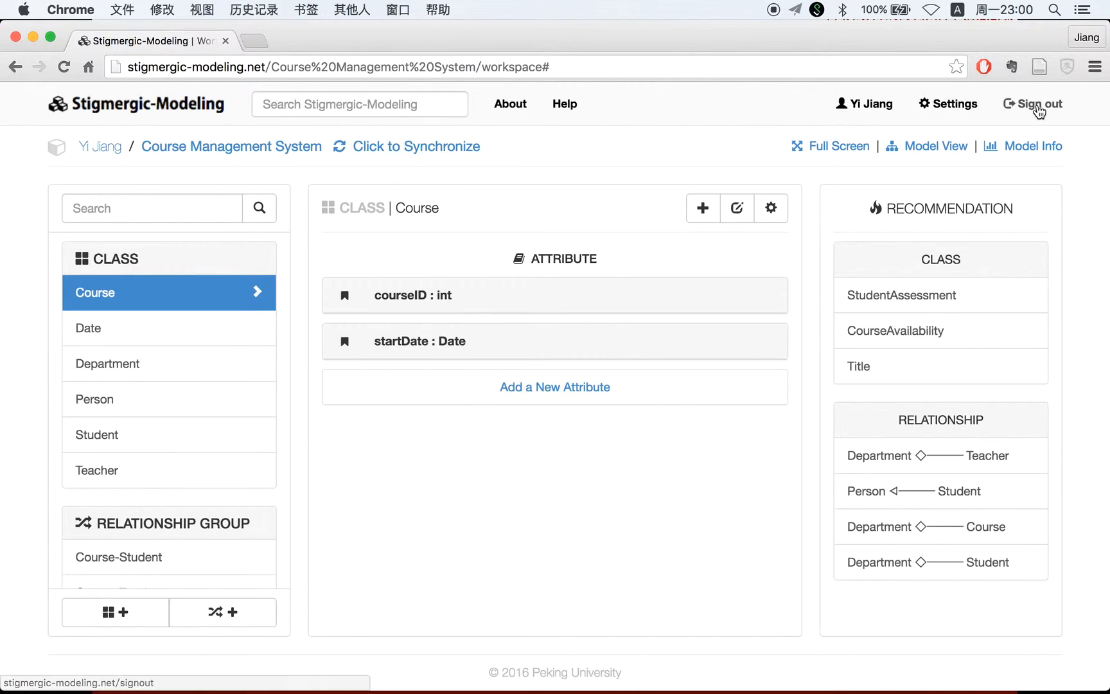
# Sign out, leaving the workspace without saving the model changes, and go to the site's home page.
pyautogui.click(1037, 104)
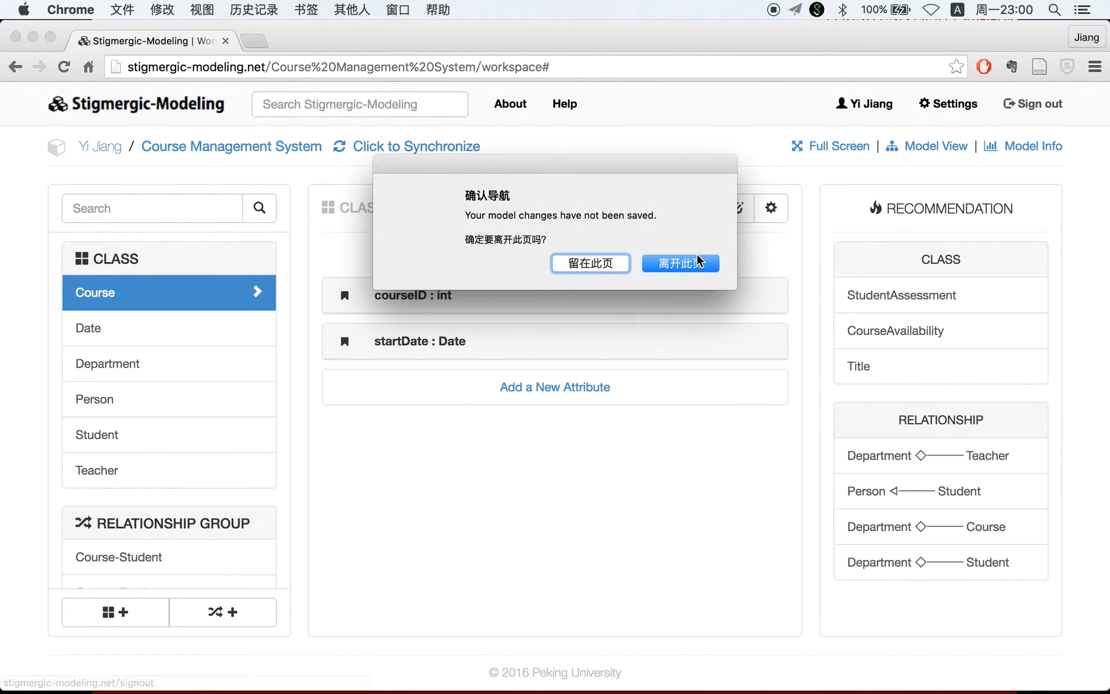
pyautogui.click(650, 264)
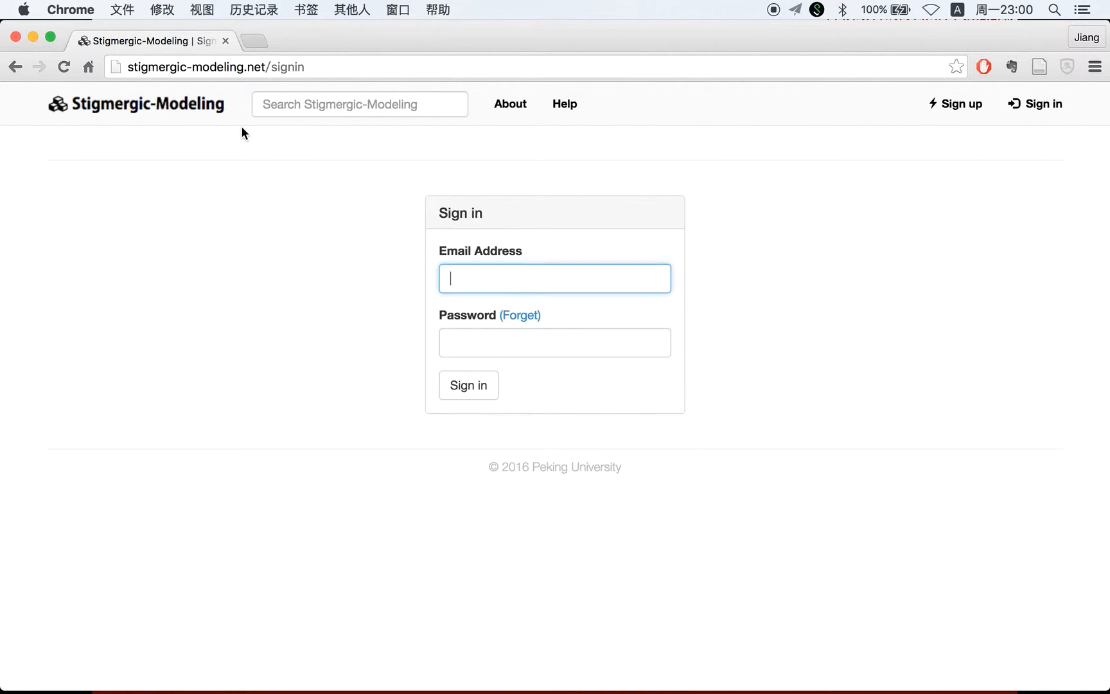
pyautogui.click(166, 122)
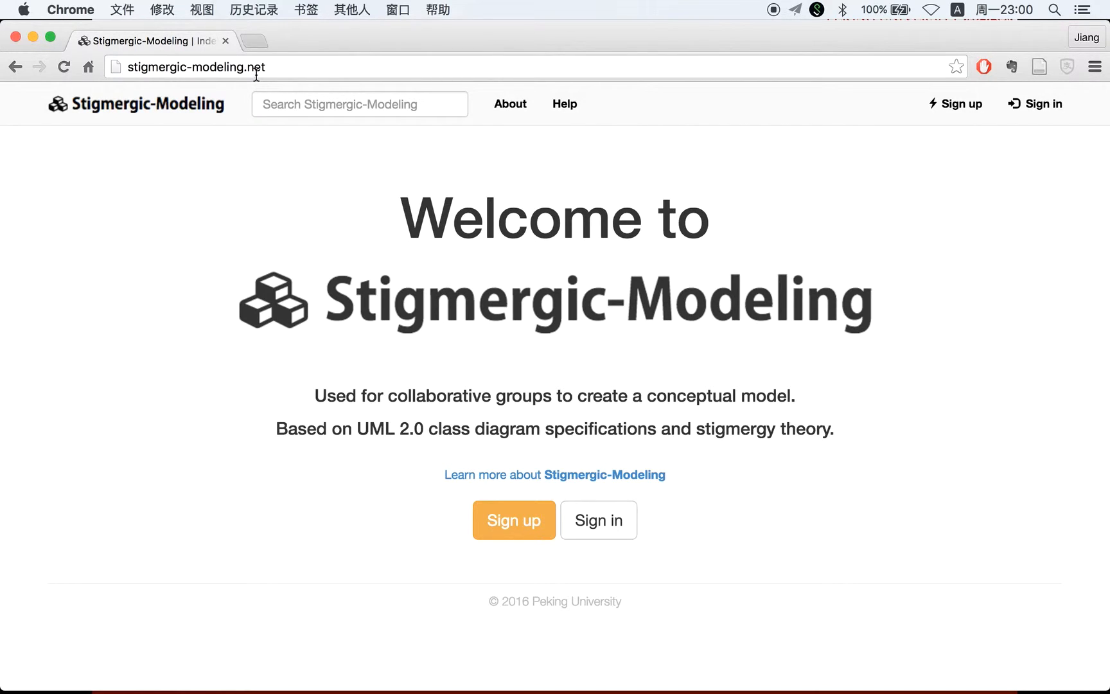
pyautogui.moveTo(128, 67); pyautogui.dragTo(260, 67)
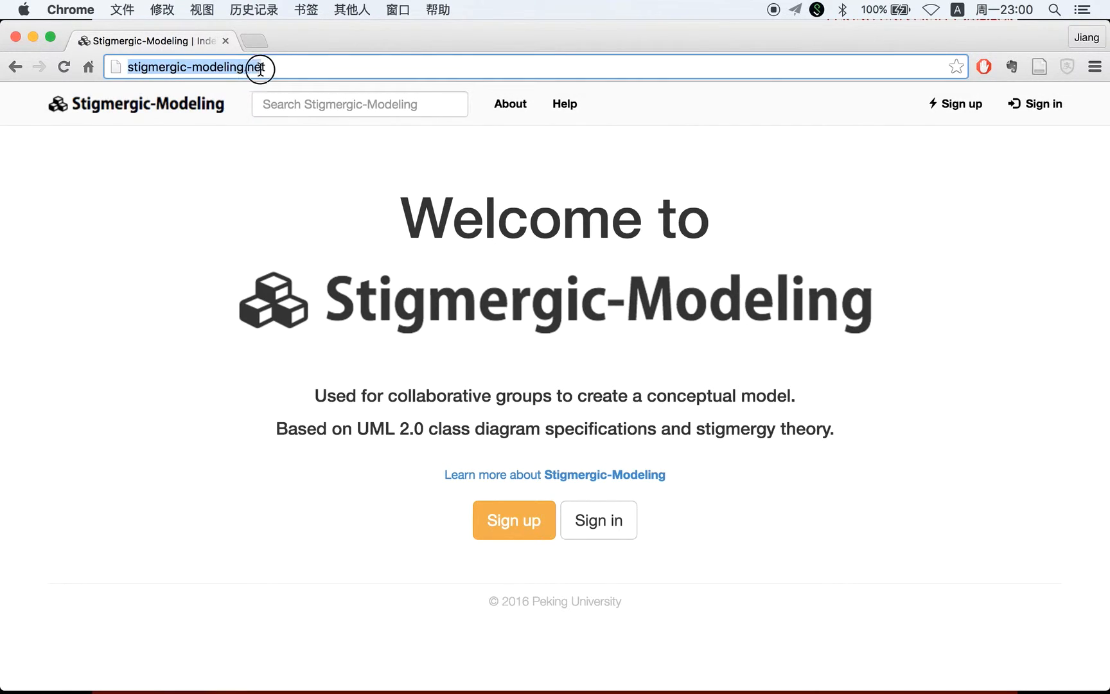
pyautogui.doubleClick(257, 66)
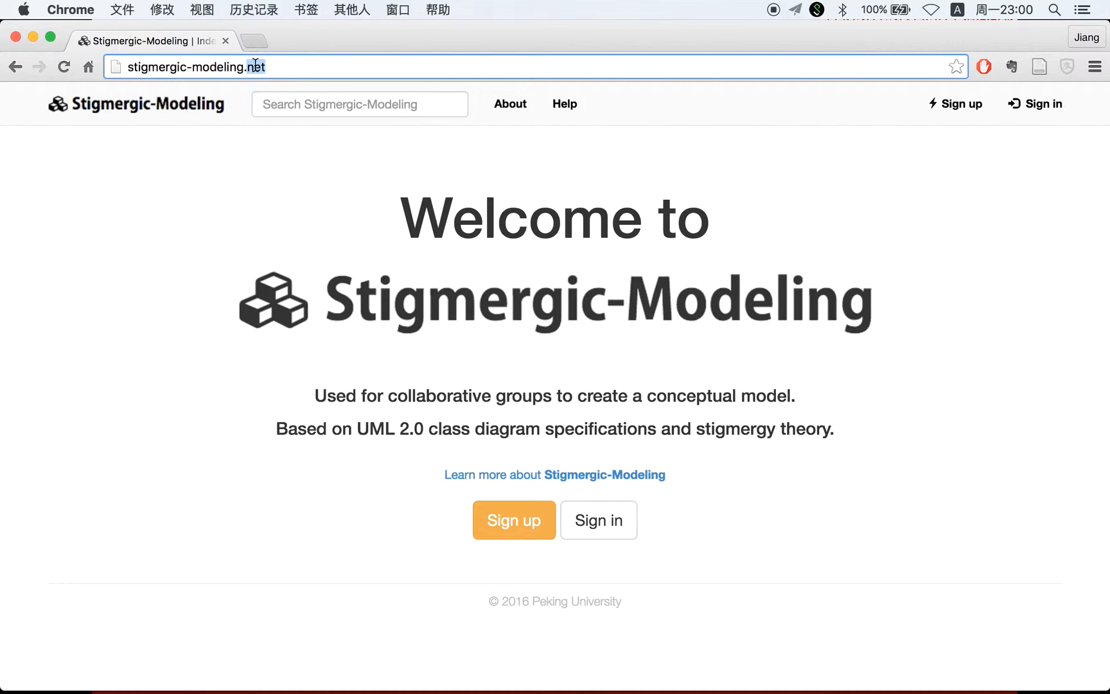
pyautogui.doubleClick(208, 67)
pyautogui.click(153, 67)
pyautogui.moveTo(258, 67); pyautogui.dragTo(130, 63)
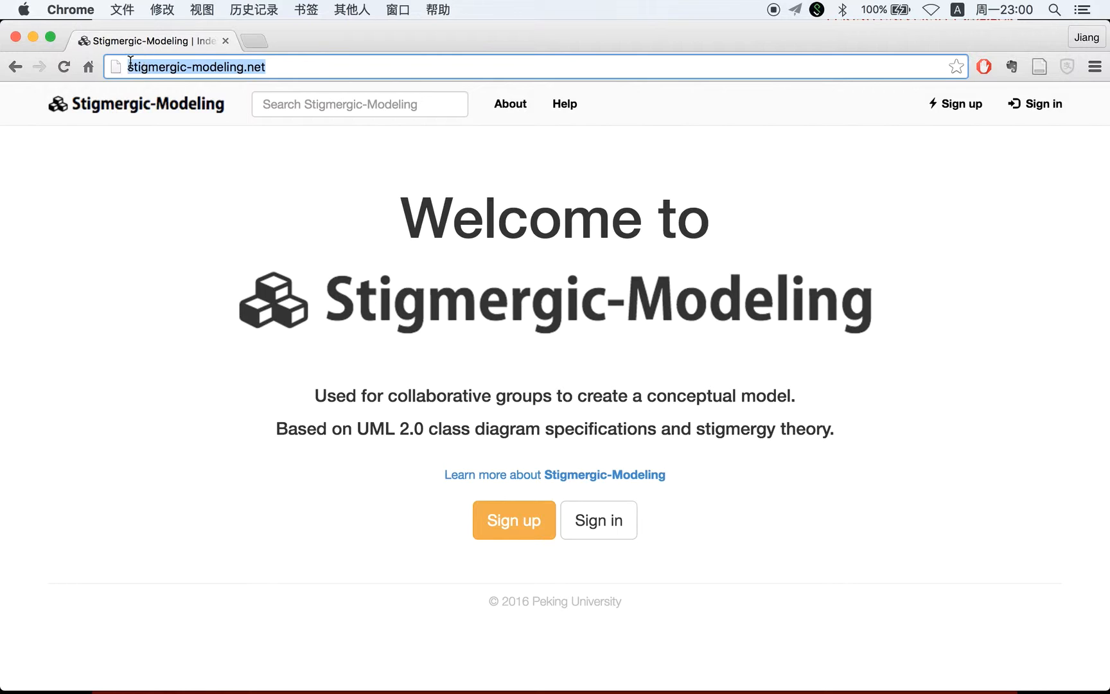
pyautogui.click(150, 203)
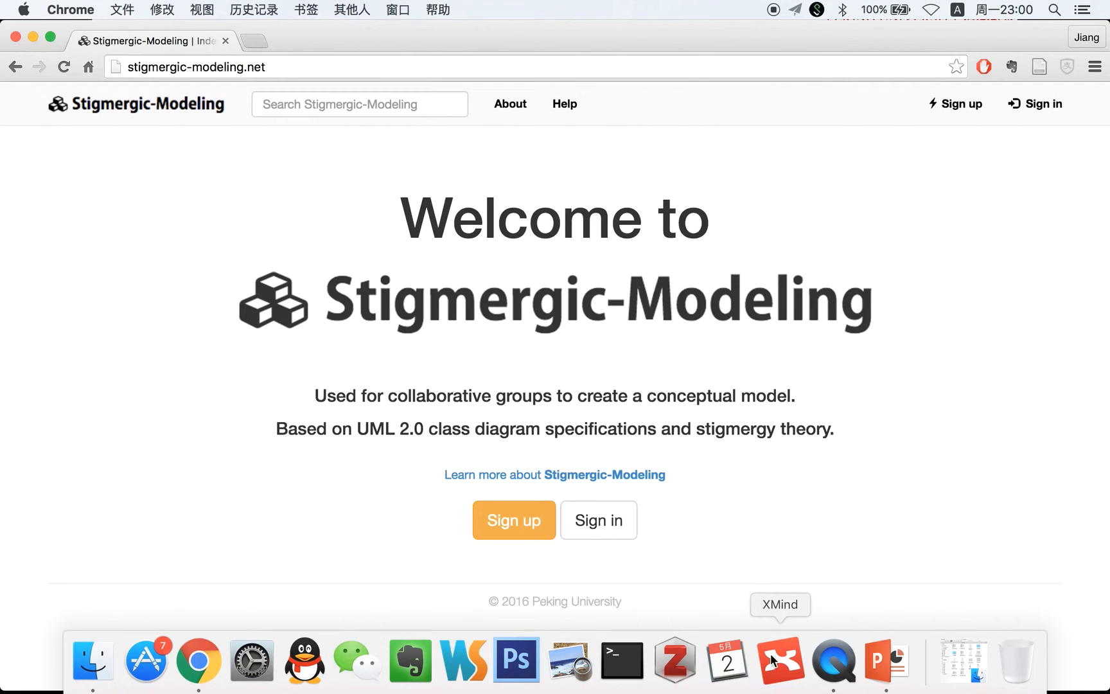
pyautogui.rightClick(833, 661)
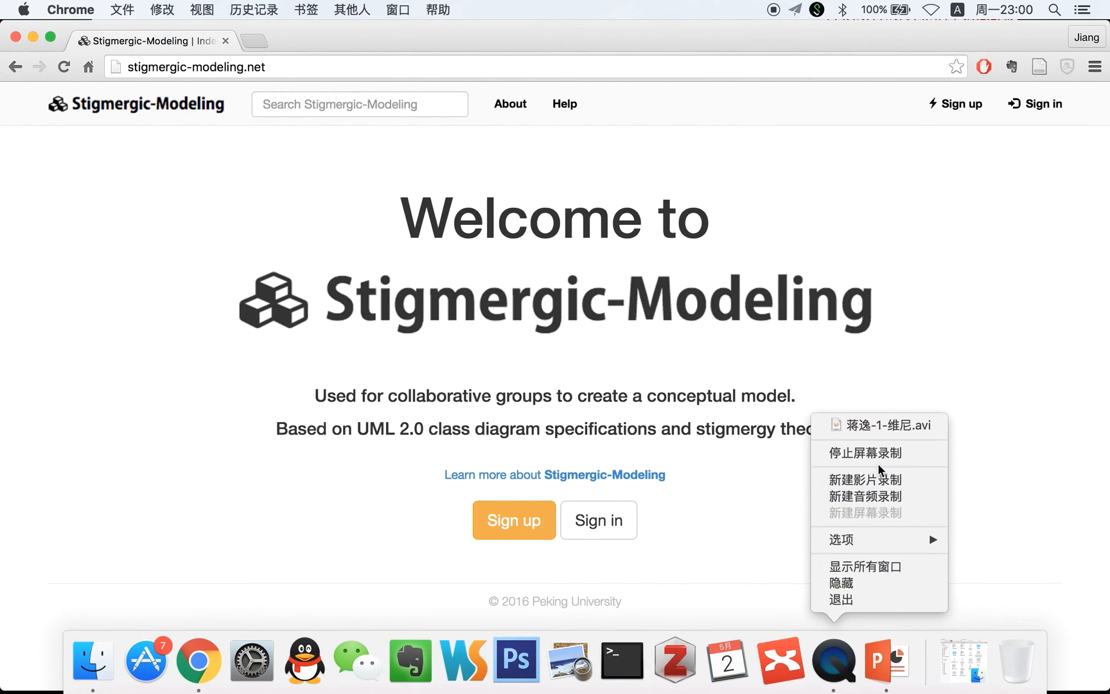